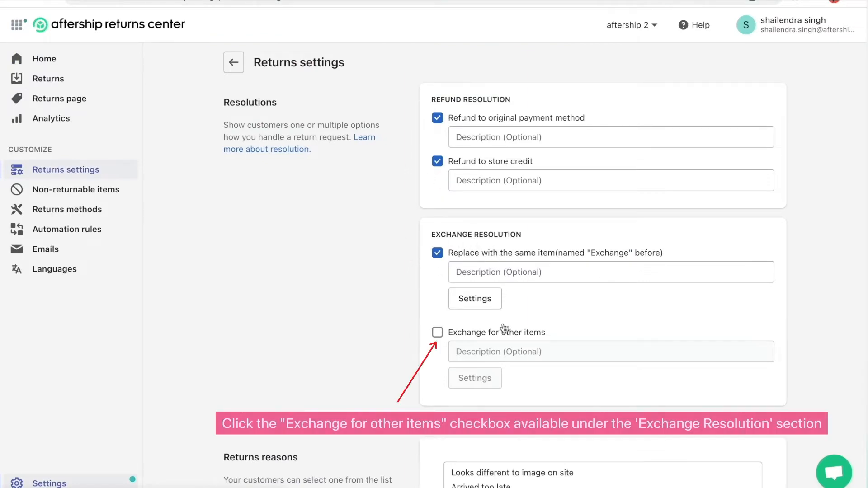
- Enable the "Exchange for other items" option under Exchange Resolution and save the returns settings
left_click(436, 334)
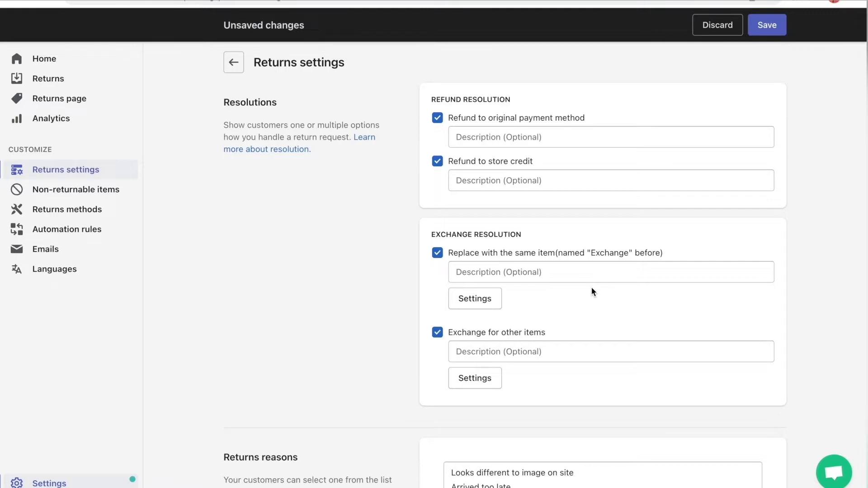
left_click(767, 26)
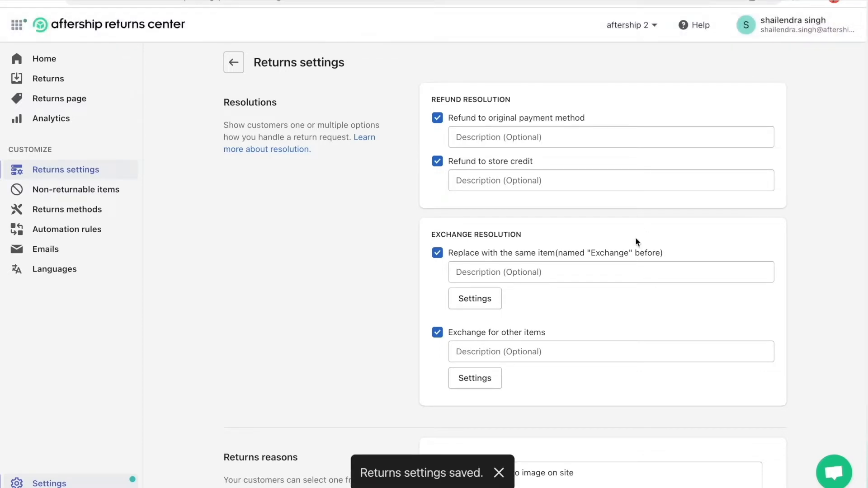
- Open the settings of the "Exchange for other items" resolution and set the extra credit status to Enabled
left_click(470, 383)
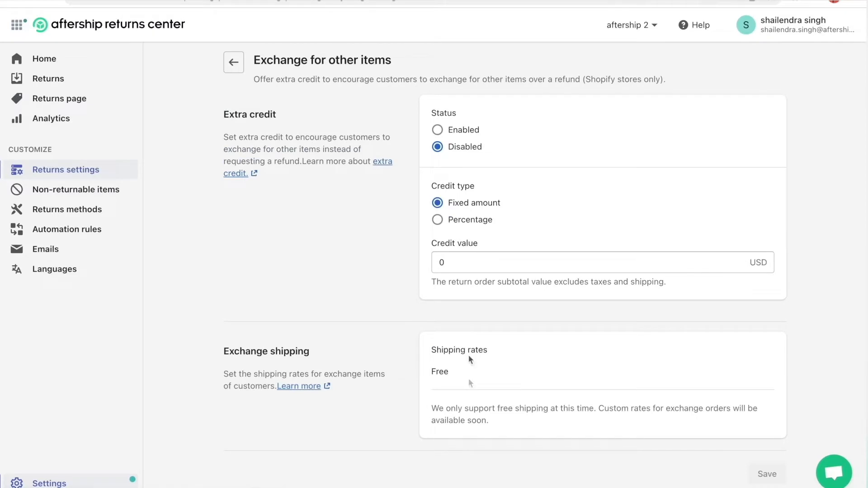
left_click(443, 135)
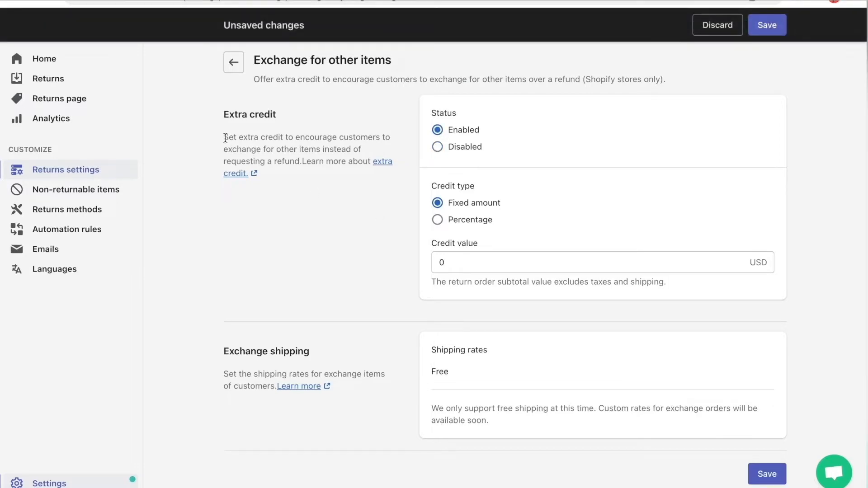
left_click_drag(224, 136, 295, 161)
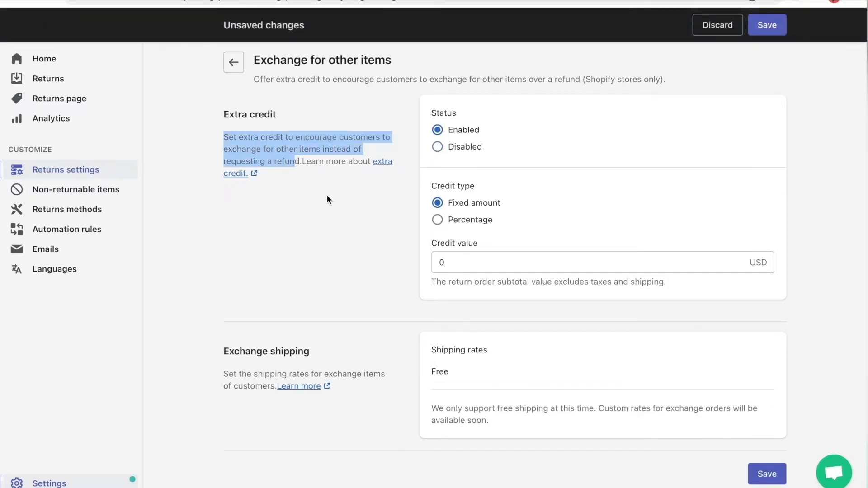
left_click(312, 200)
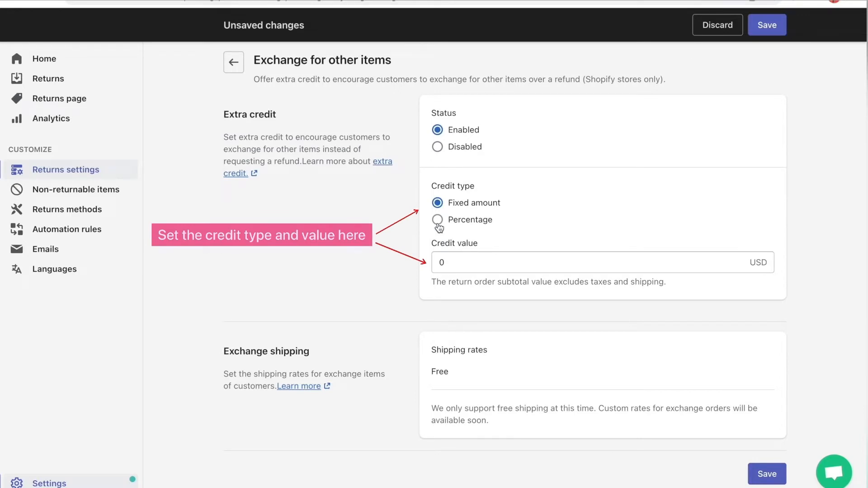
- Set the fixed-amount extra credit value to 5 USD and save the exchange settings
left_click(452, 261)
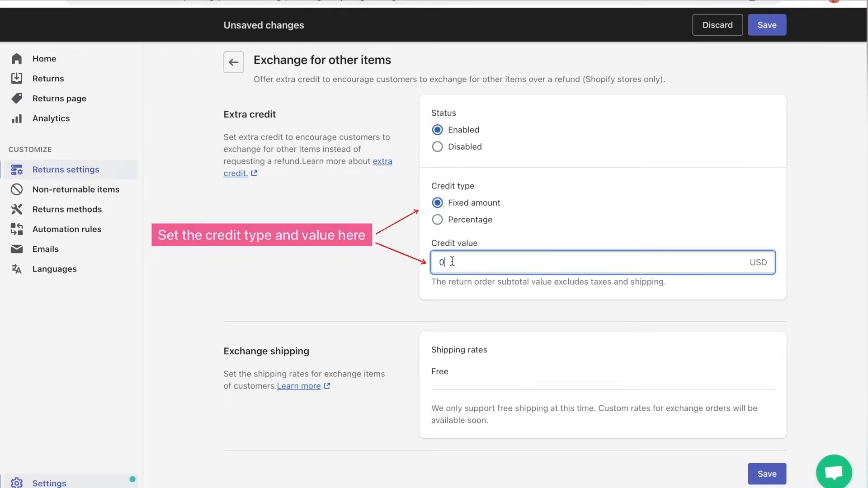
key("BackSpace")
type("5")
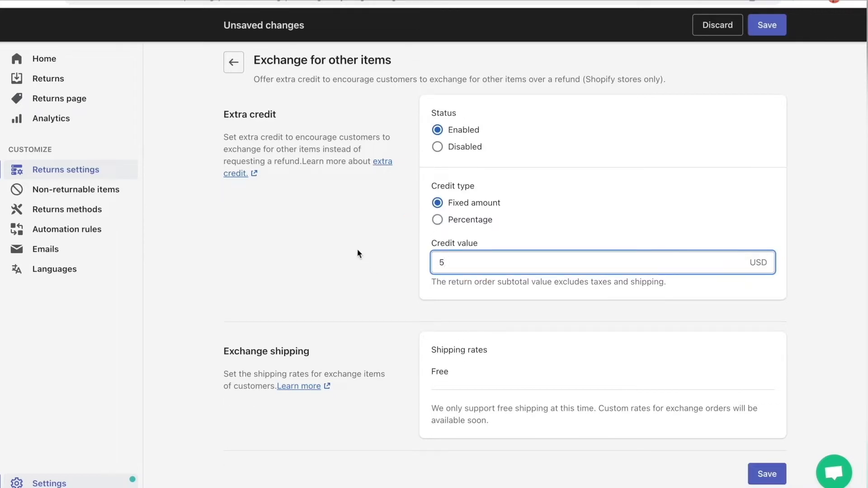
left_click(357, 253)
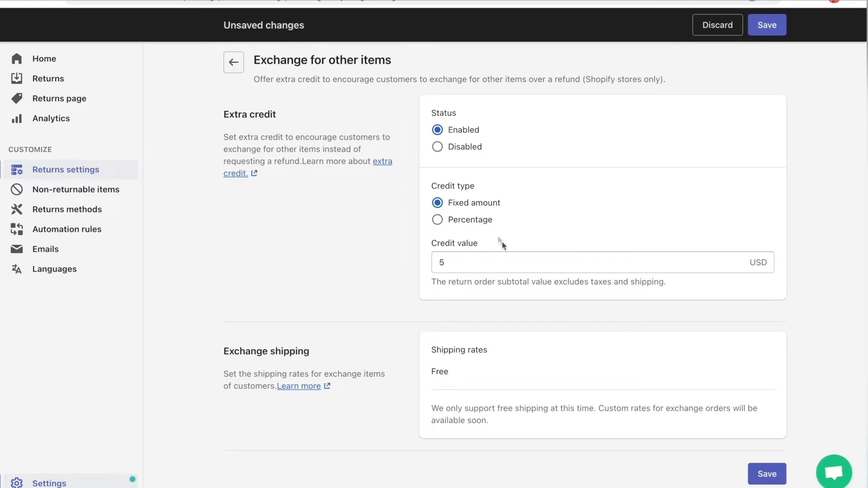
scroll(506, 353, "down", 1)
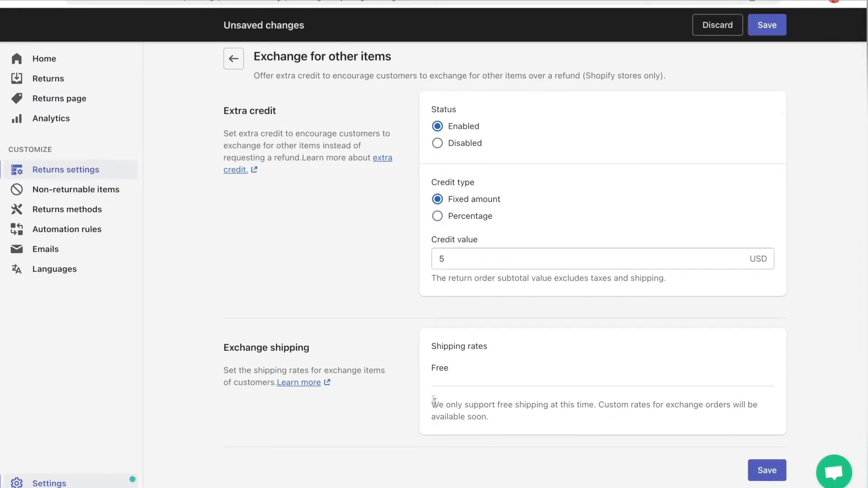
left_click_drag(432, 403, 486, 427)
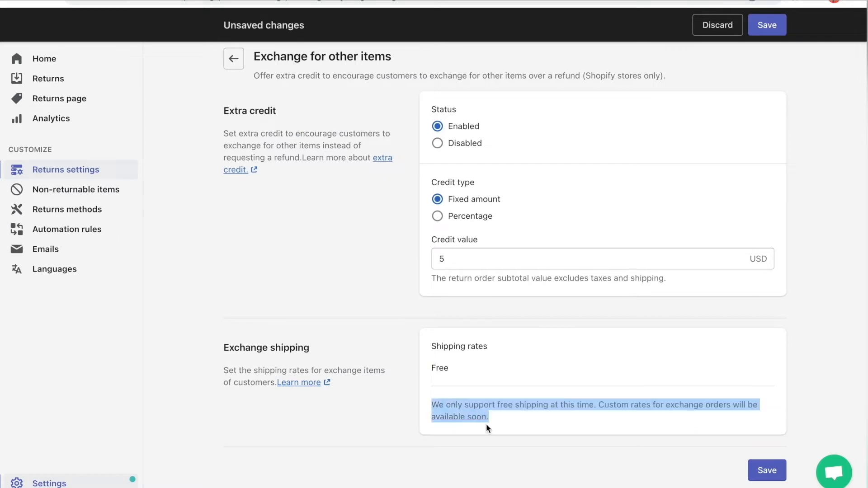
left_click(619, 437)
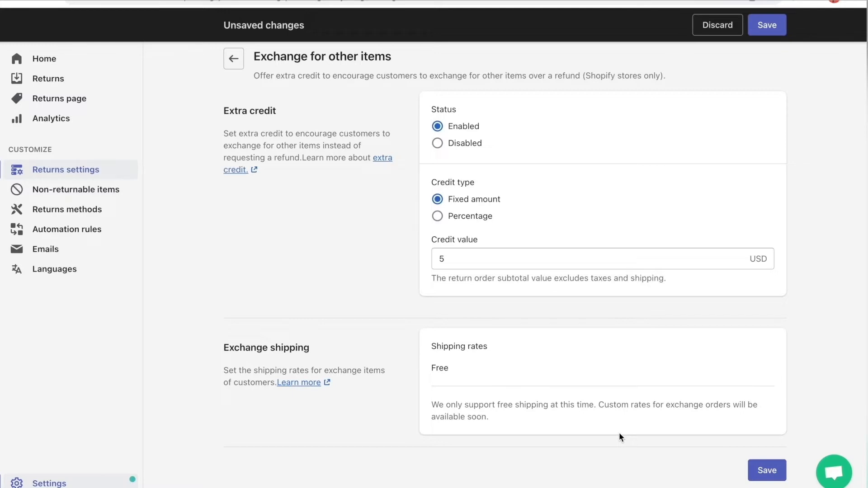
left_click(766, 28)
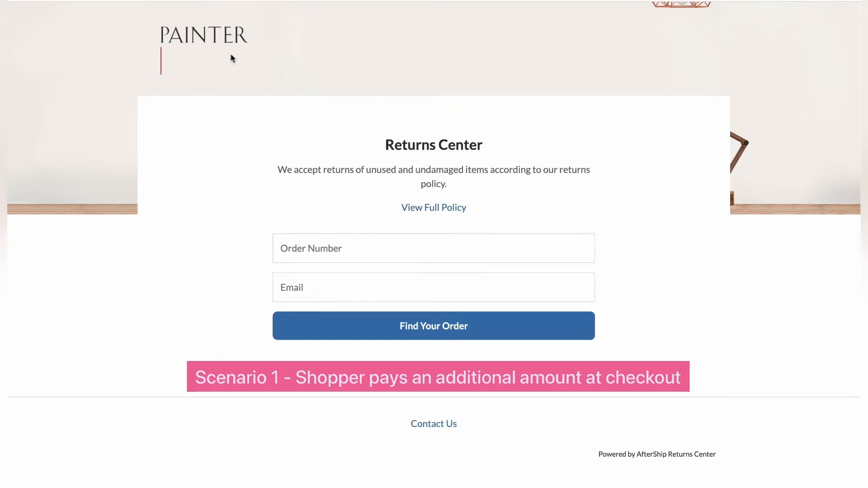
- Look up the shopper's order on the Returns Center page by entering the order number and the customer's email
left_click(381, 246)
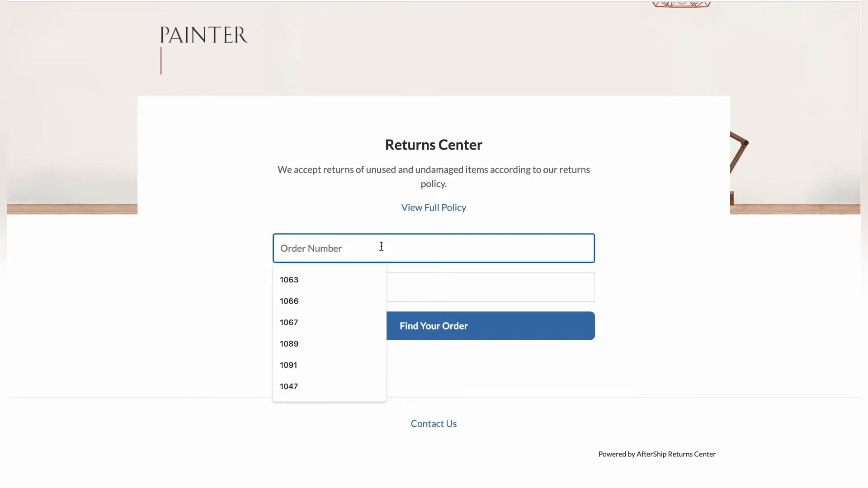
type("1091")
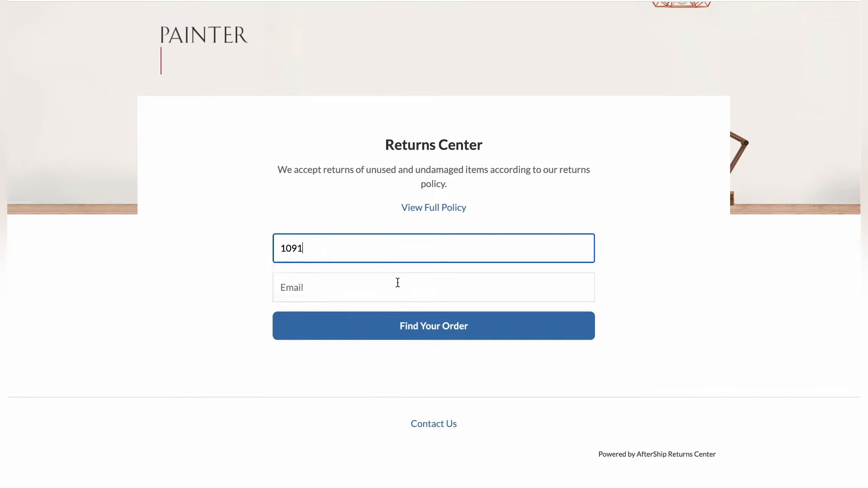
left_click(388, 287)
left_click(367, 317)
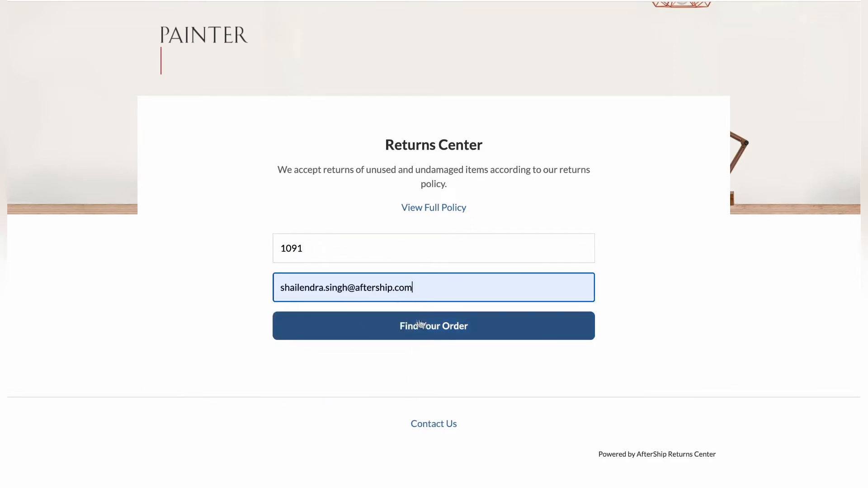
left_click(449, 333)
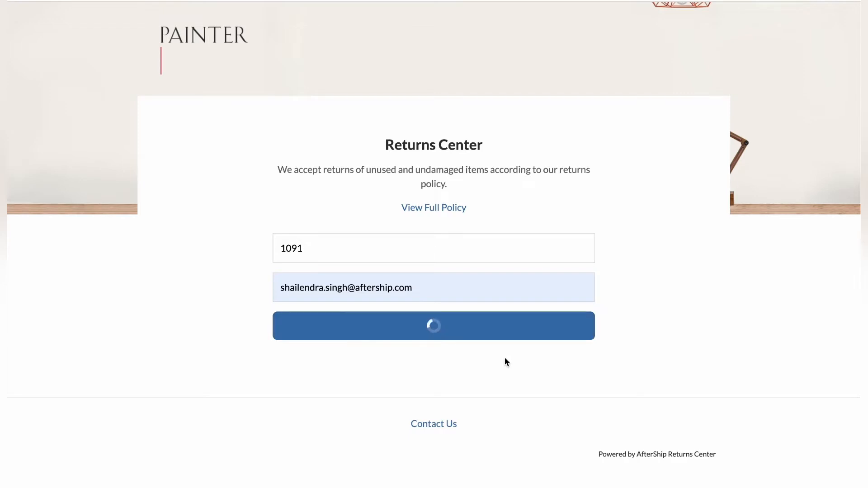
- Select 7 units of the green All-match shoulder messenger bag for return with the reason "Looks different to image on site"
scroll(457, 192, "up", 3)
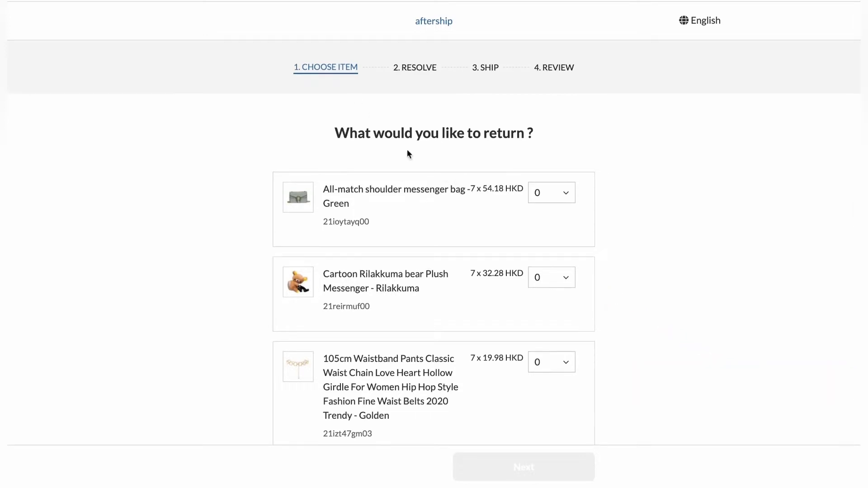
scroll(487, 228, "down", 1)
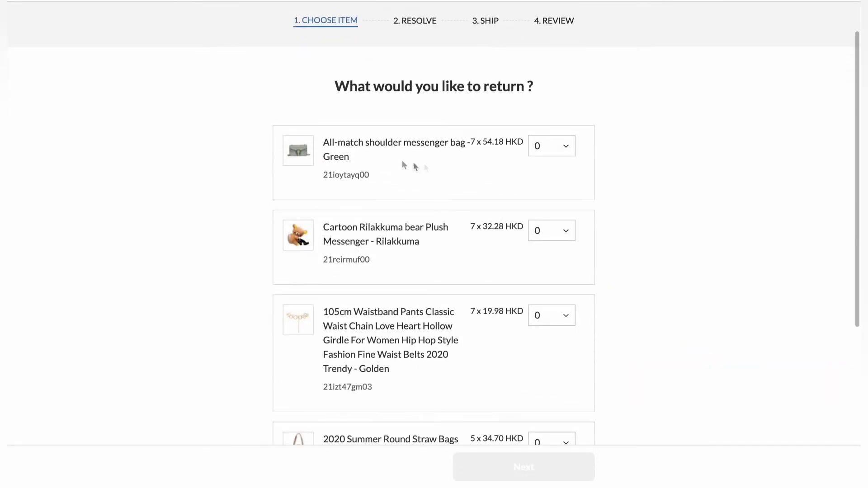
left_click(545, 151)
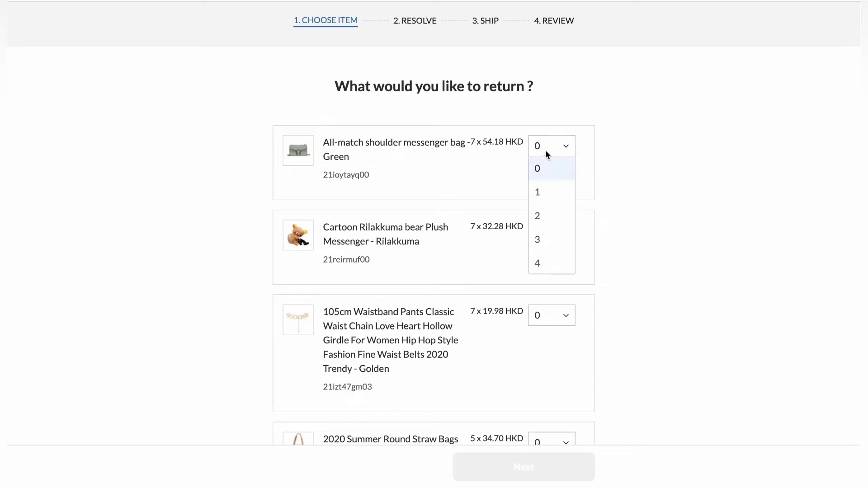
scroll(548, 213, "down", 2)
left_click(552, 263)
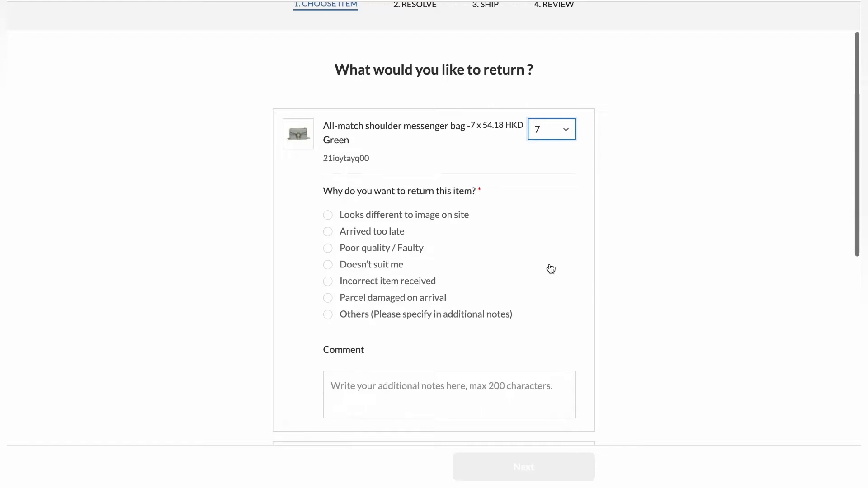
left_click(332, 216)
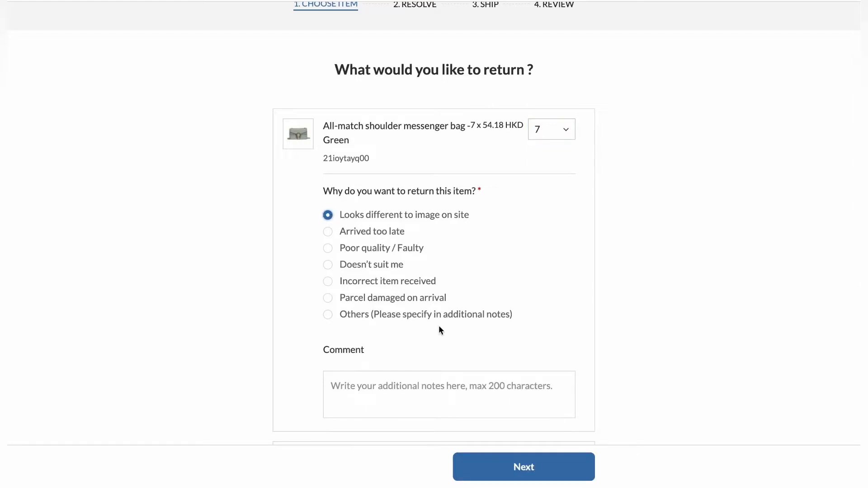
- Select 7 units of the Cartoon Rilakkuma bear Plush Messenger for return with the reason "Poor quality / Faulty"
scroll(506, 328, "down", 7)
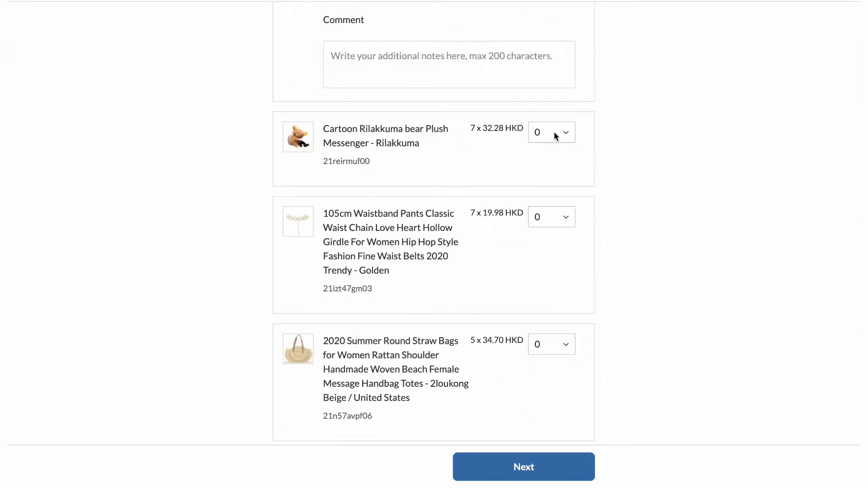
left_click(554, 132)
scroll(554, 201, "down", 2)
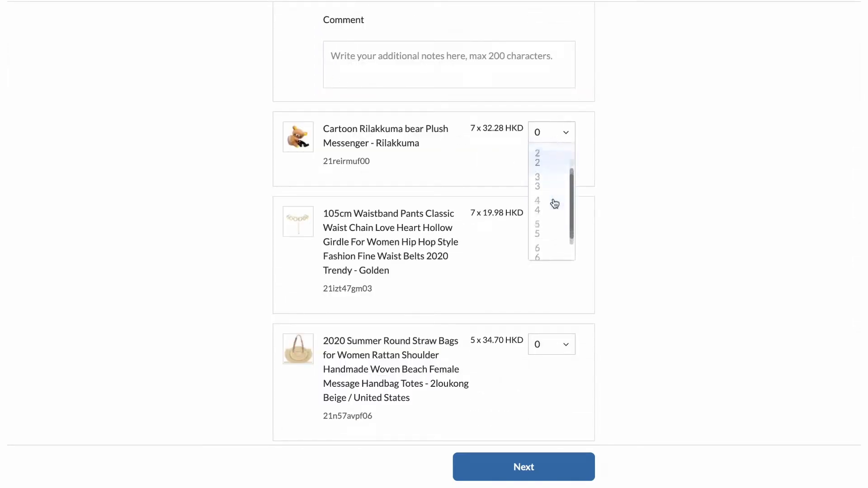
left_click(558, 255)
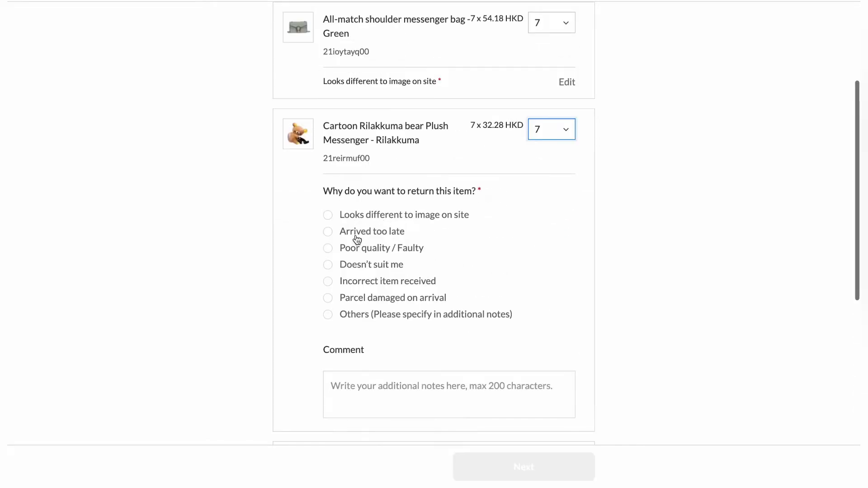
left_click(328, 249)
- Select 6 Cute Frog Earrings for return with the reason "Doesn't suit me" and proceed to the Resolve stage
scroll(447, 306, "down", 8)
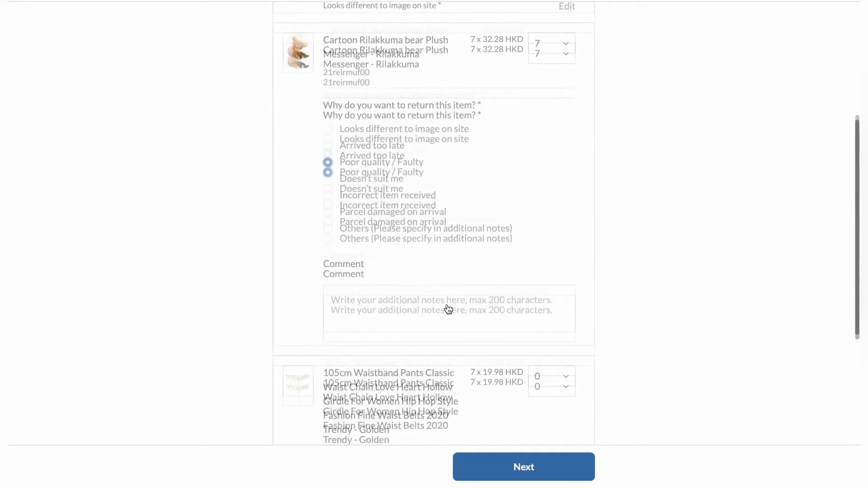
scroll(447, 308, "down", 2)
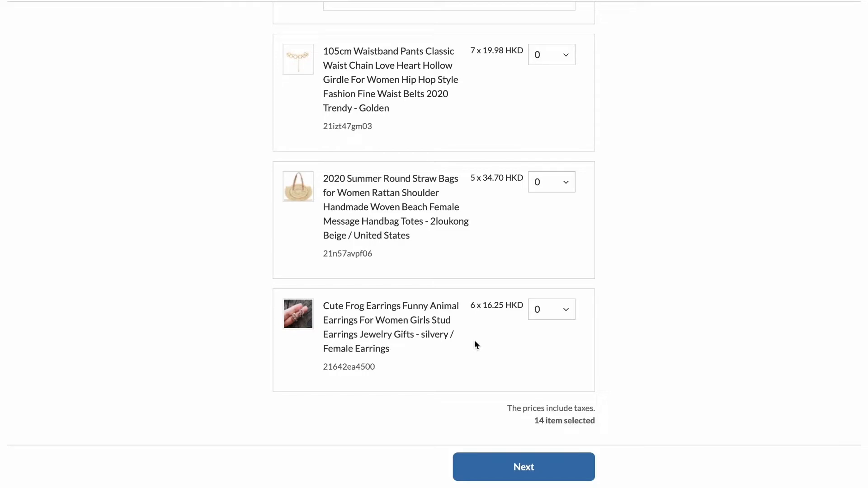
left_click(550, 309)
scroll(551, 363, "down", 2)
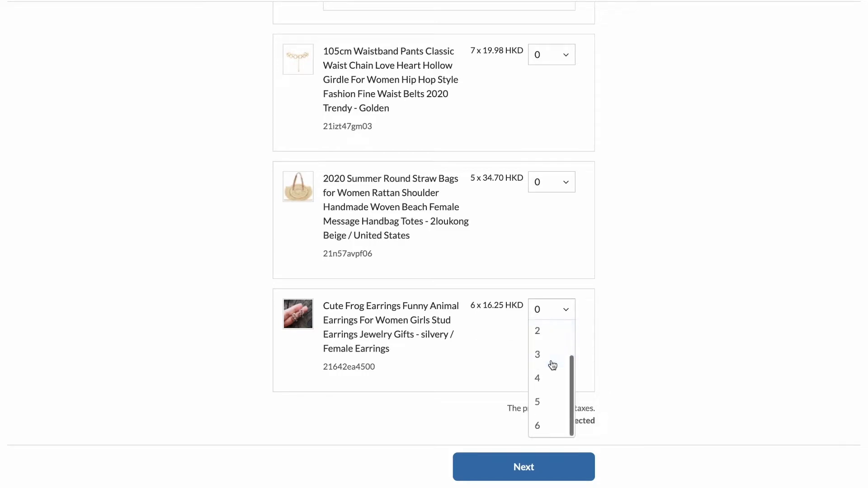
left_click(544, 428)
scroll(405, 322, "up", 1)
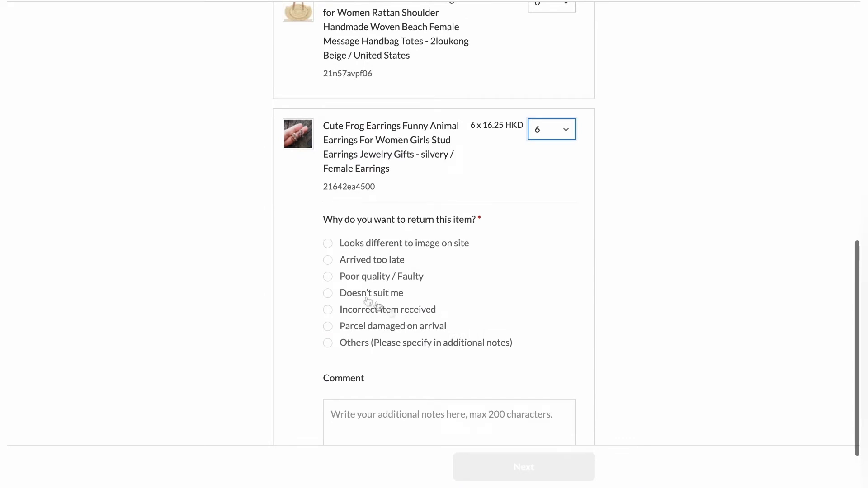
left_click(328, 293)
scroll(493, 328, "down", 1)
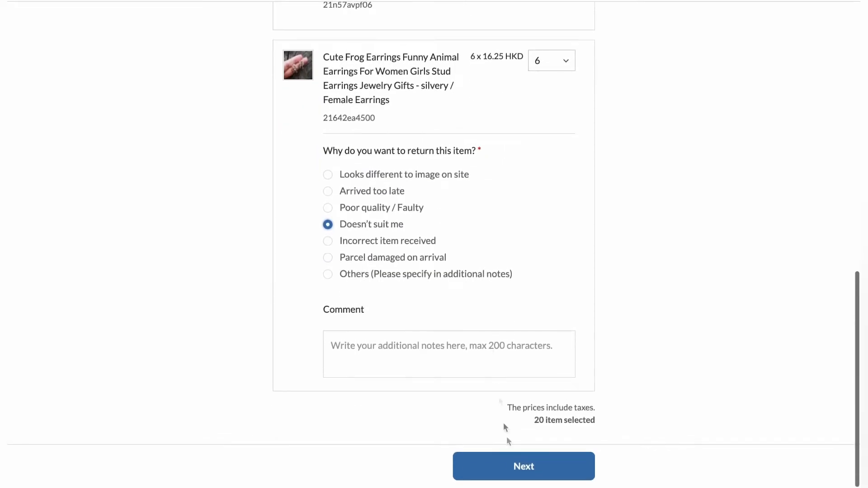
left_click(565, 469)
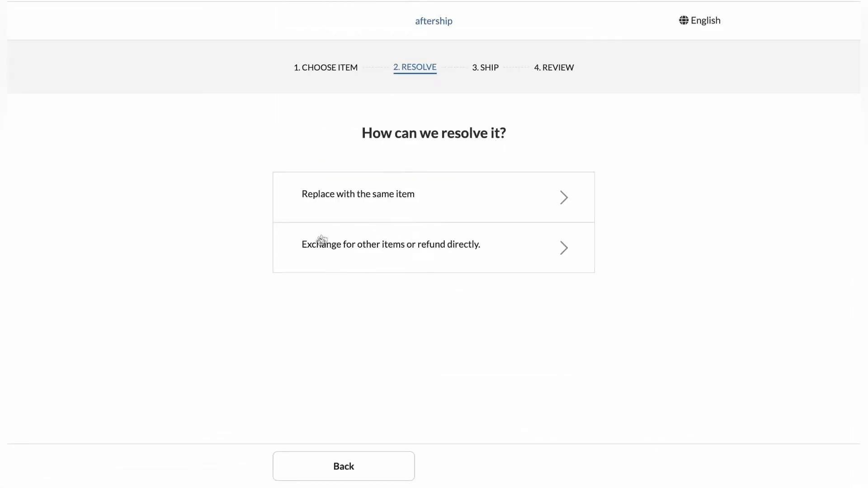
- Choose "Exchange for other items or refund directly" as the resolution and browse the full list of exchange items
left_click(481, 257)
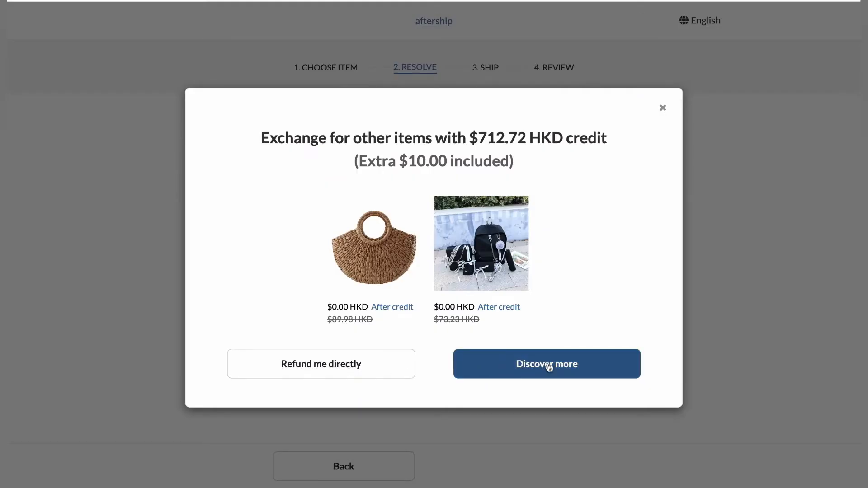
left_click(549, 363)
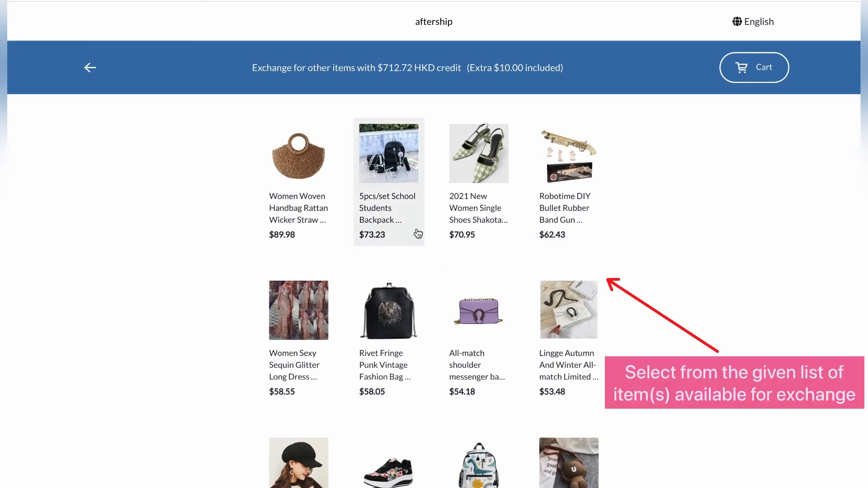
scroll(418, 232, "down", 7)
scroll(418, 232, "down", 5)
scroll(418, 233, "up", 12)
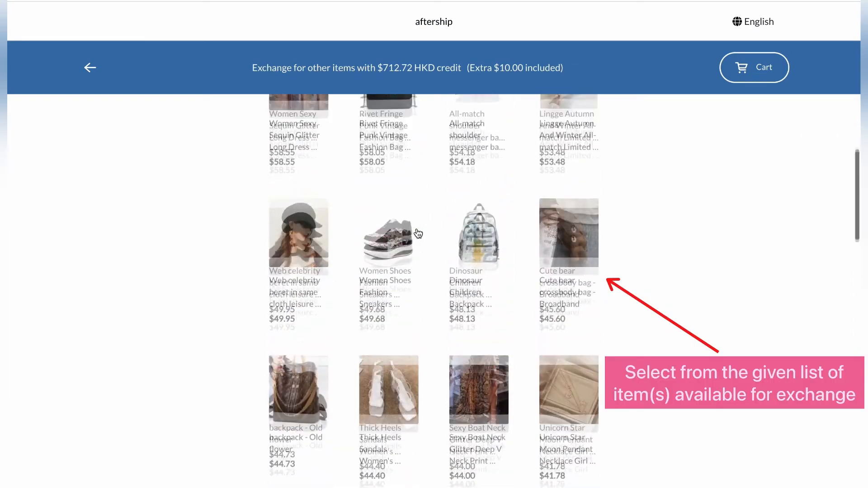
left_click(513, 231)
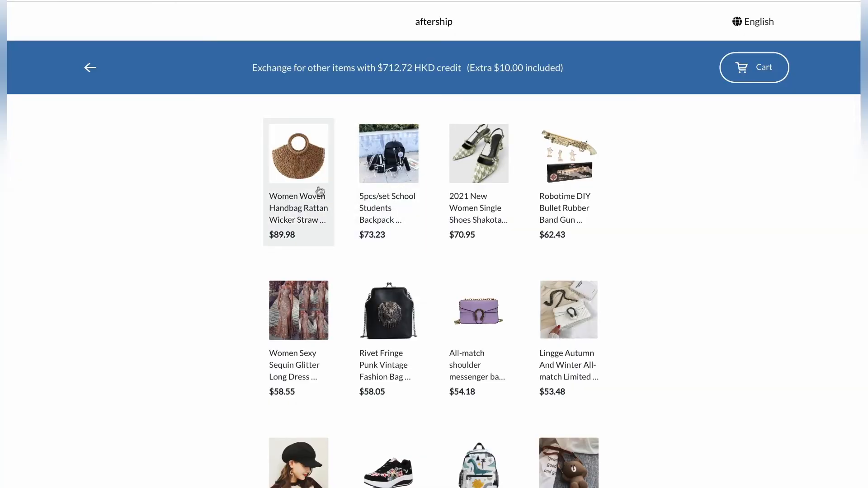
- Add 5 pairs of the 2021 New Women Single Shoes in Apricot, size 36, to the exchange cart
left_click(487, 177)
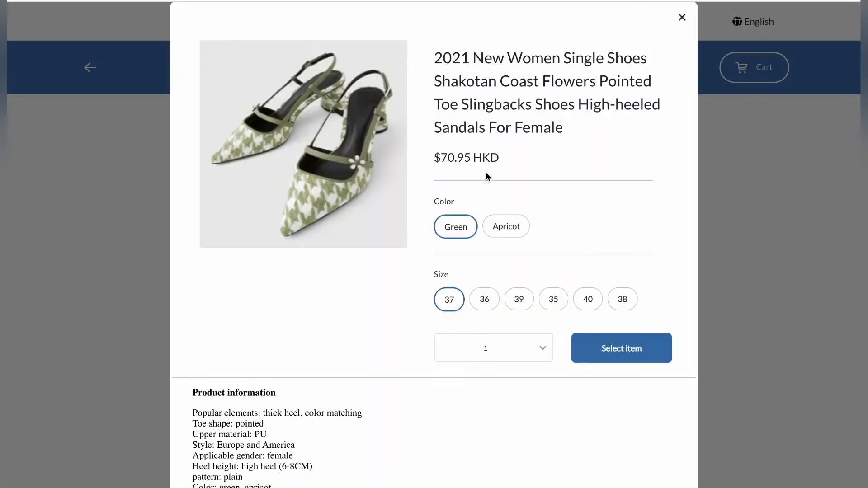
left_click(513, 231)
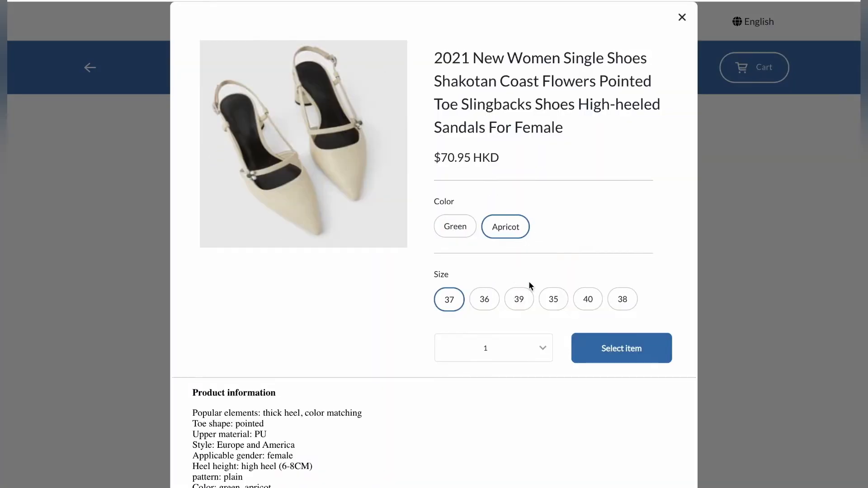
left_click(513, 231)
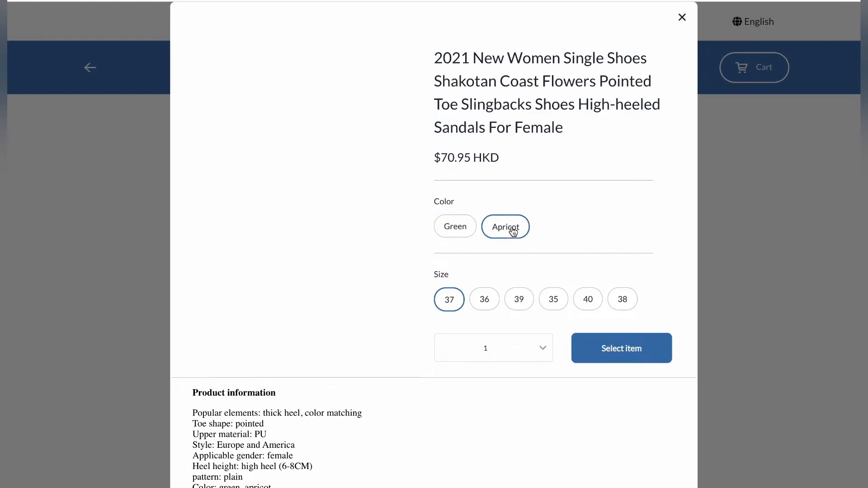
left_click(484, 299)
left_click(488, 348)
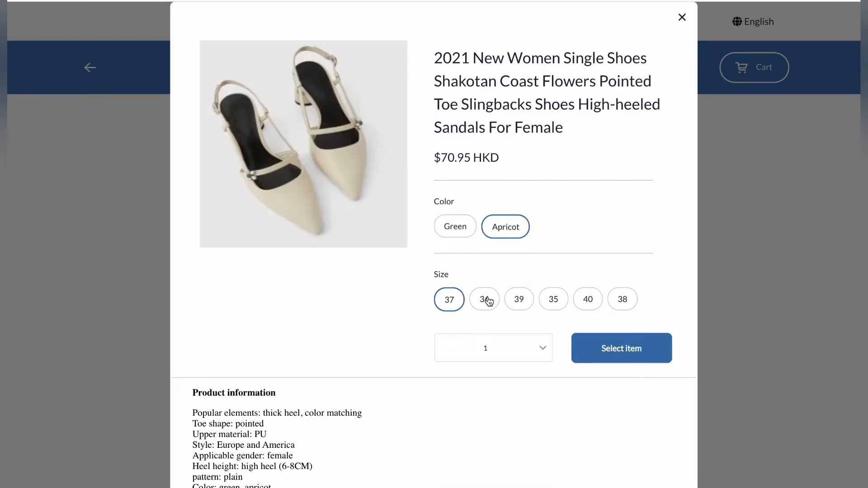
left_click(484, 299)
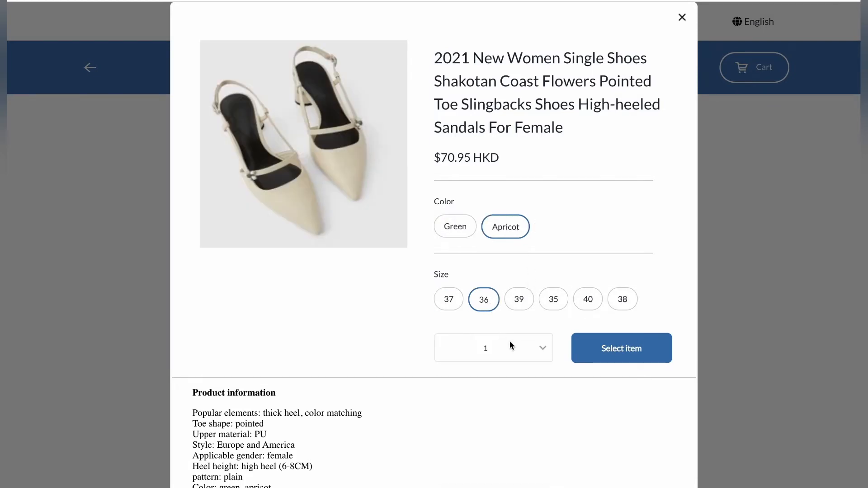
left_click(509, 345)
left_click(493, 400)
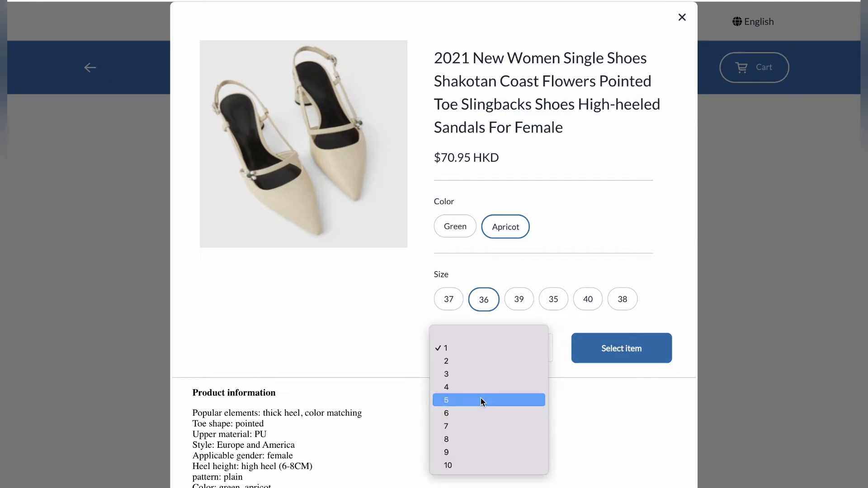
left_click(480, 400)
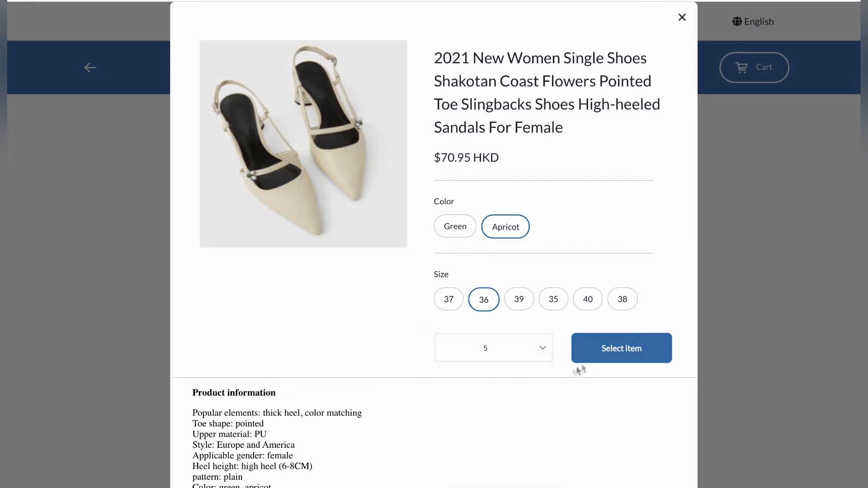
left_click(619, 352)
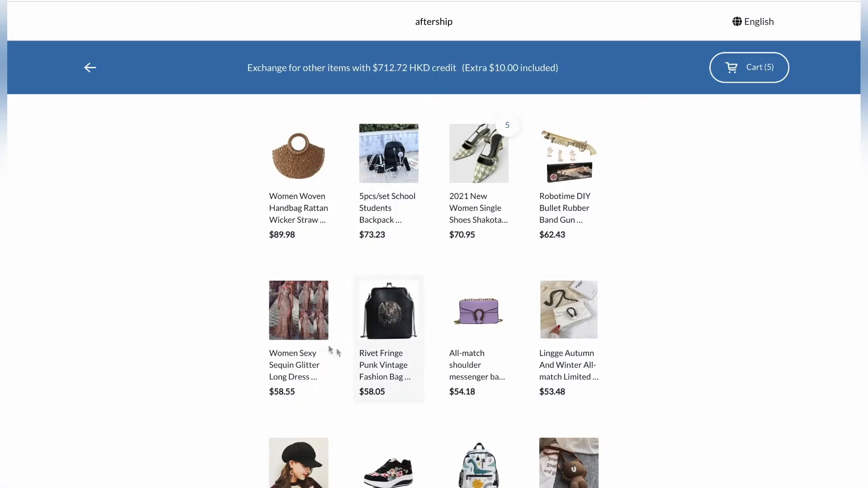
- Add 3 Women Sexy Sequin Glitter Long Dresses in size L to the exchange cart
left_click(302, 329)
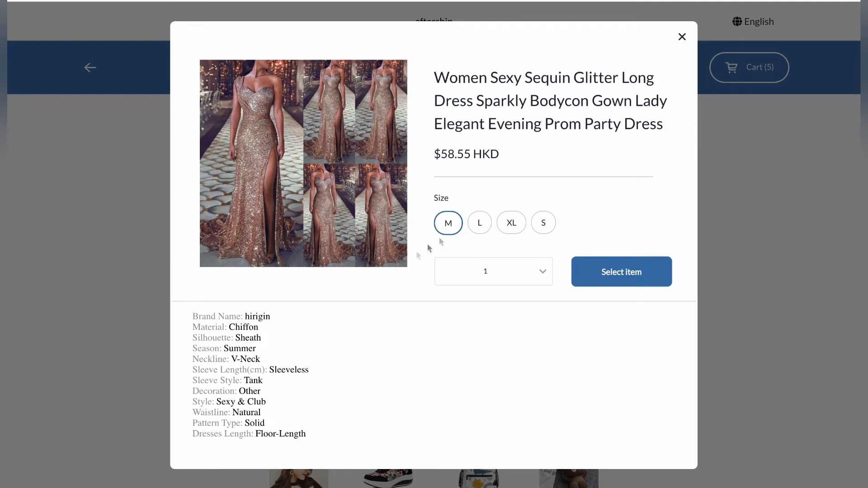
left_click(478, 224)
left_click(505, 273)
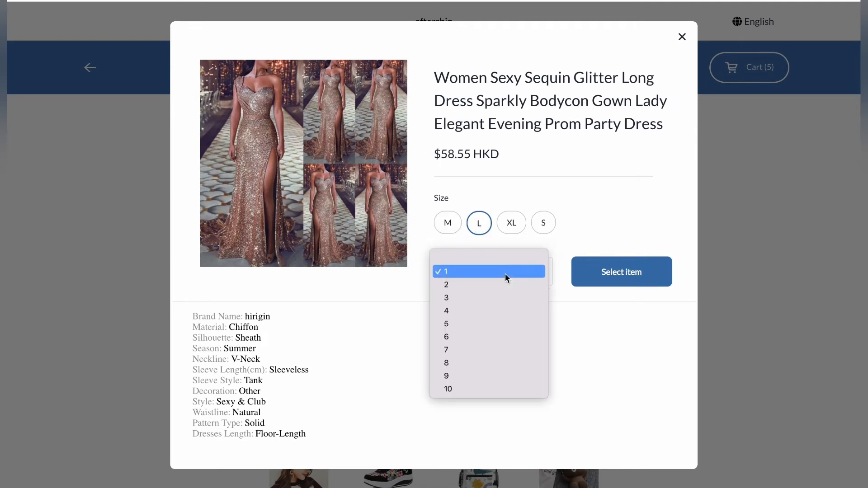
left_click(479, 298)
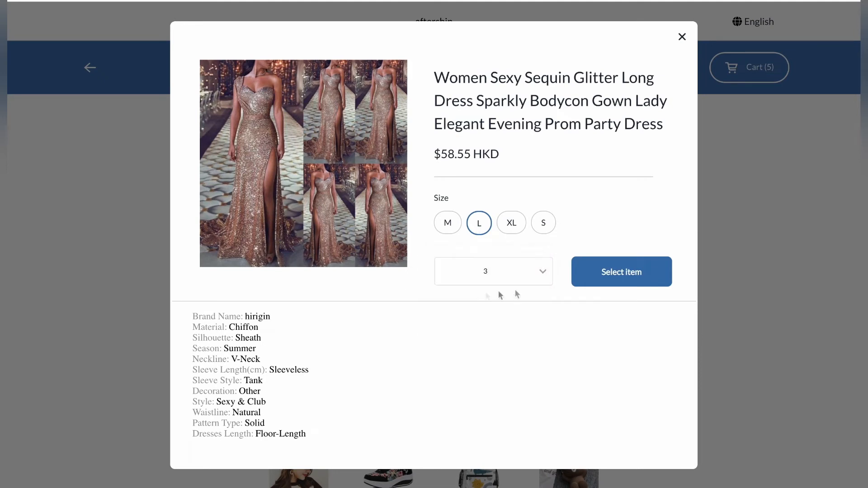
left_click(632, 275)
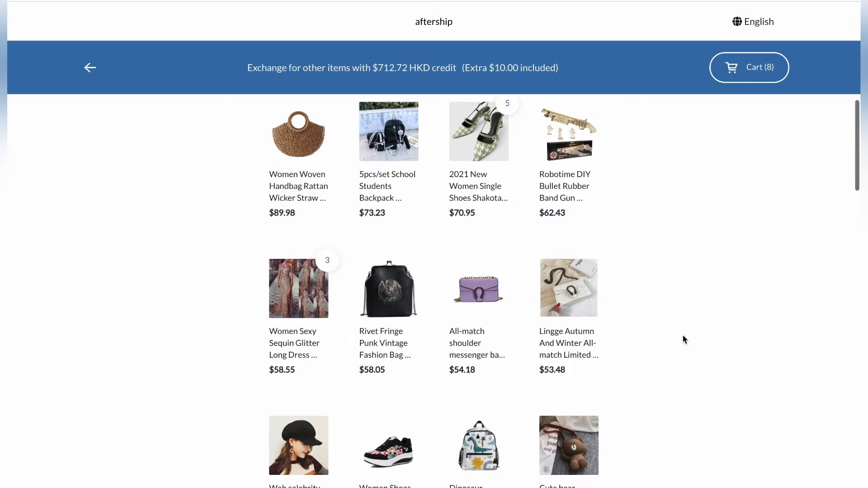
- Add 5 Rivet Fringe Punk Vintage Fashion Bags in "women bag pink" to the exchange cart
left_click(395, 291)
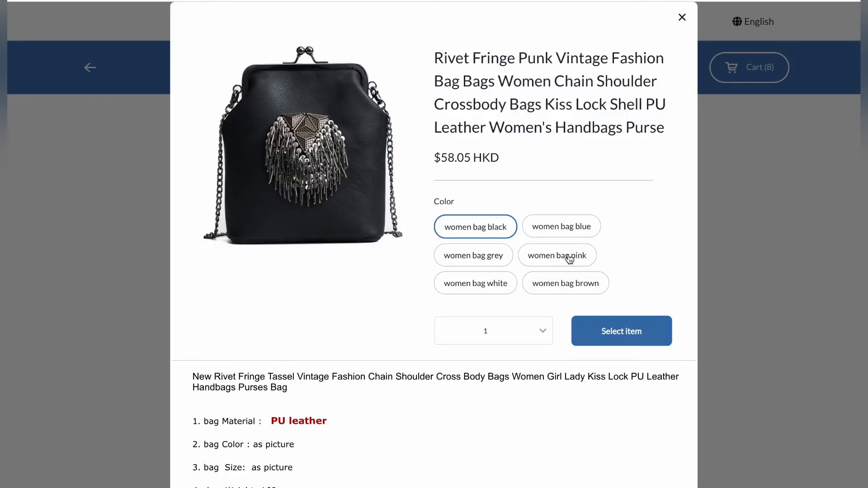
left_click(567, 256)
left_click(499, 325)
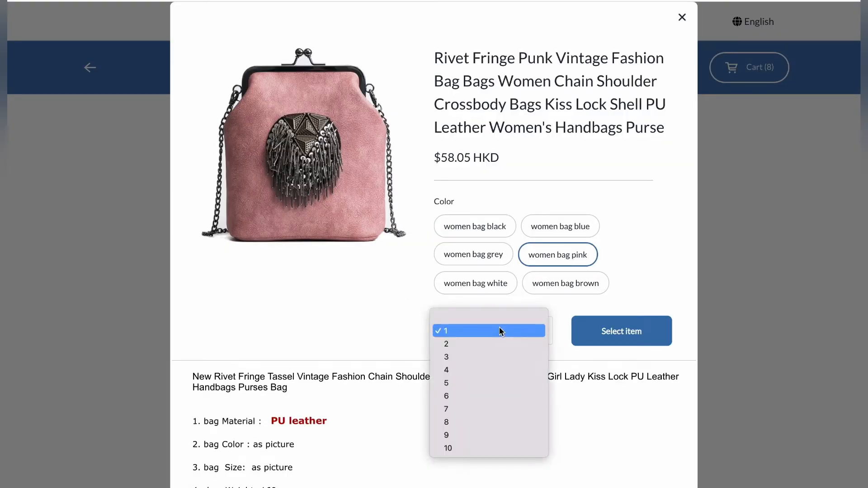
left_click(488, 383)
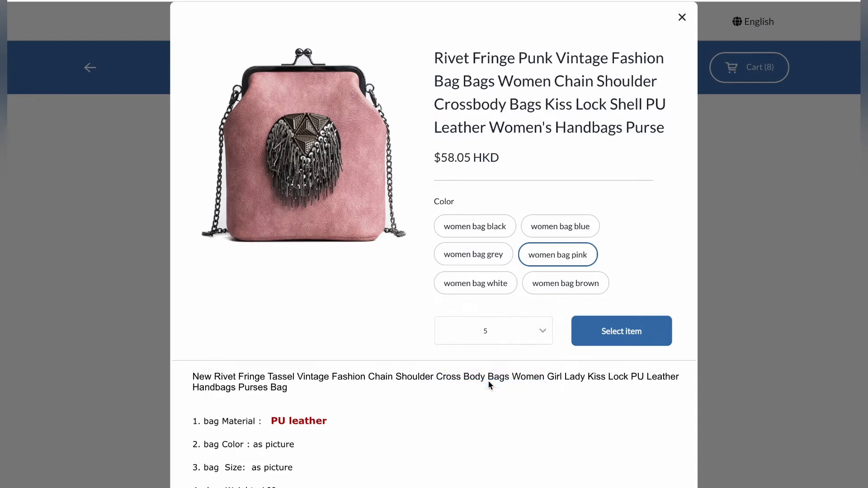
left_click(628, 335)
- Proceed from the exchange cart and choose "Ship with any carrier of your choice" as the return method, continuing to the Review stage
scroll(596, 359, "down", 1)
scroll(594, 359, "up", 2)
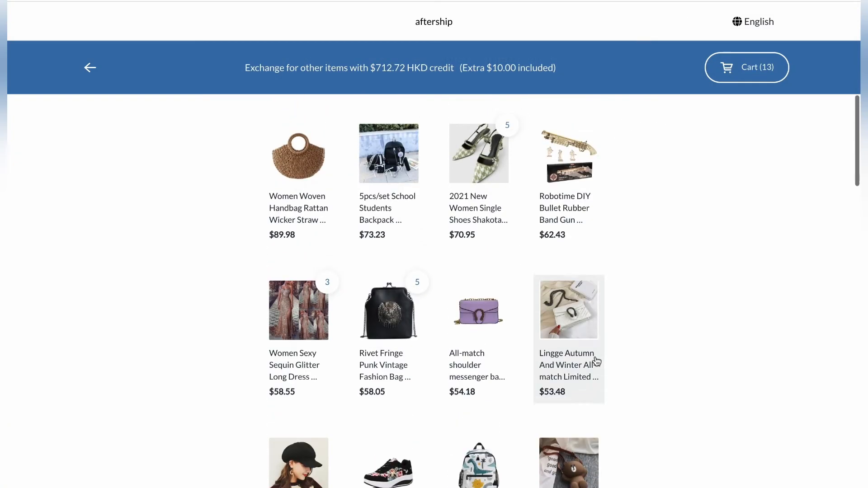
left_click(756, 70)
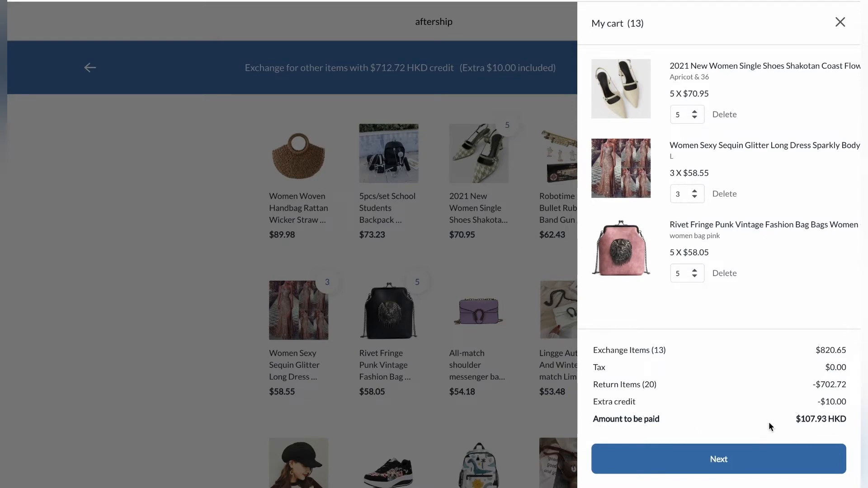
left_click(718, 461)
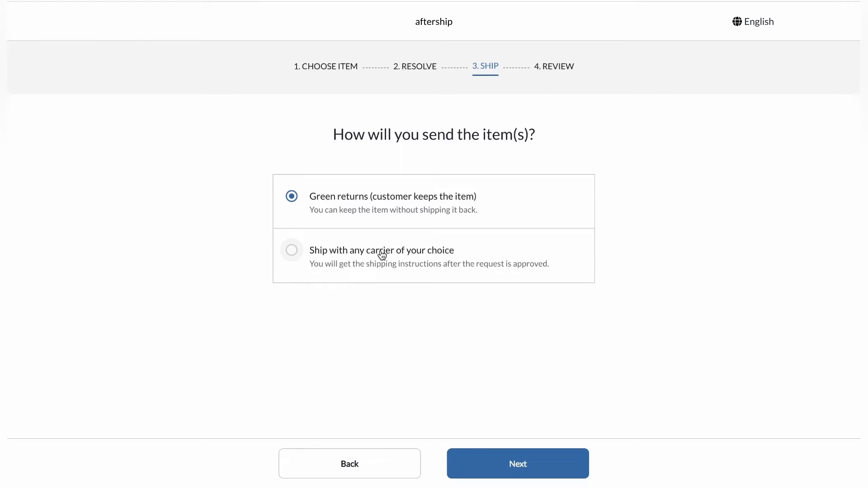
left_click(291, 250)
left_click(530, 463)
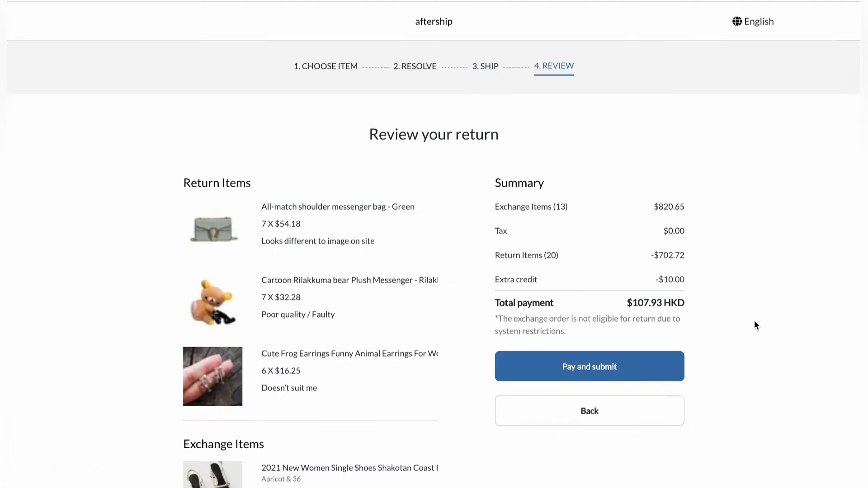
- Review the return and exchange items, submit the request and continue to Shopify Payments
scroll(754, 320, "down", 3)
scroll(754, 322, "up", 2)
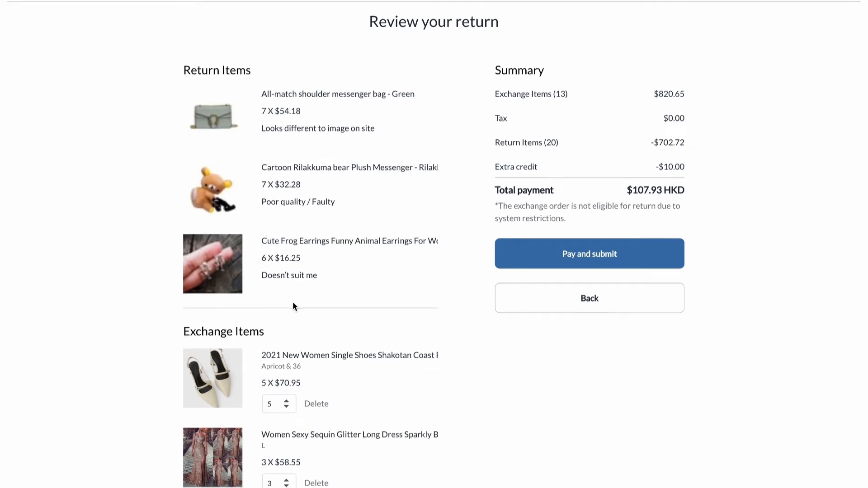
scroll(292, 303, "down", 4)
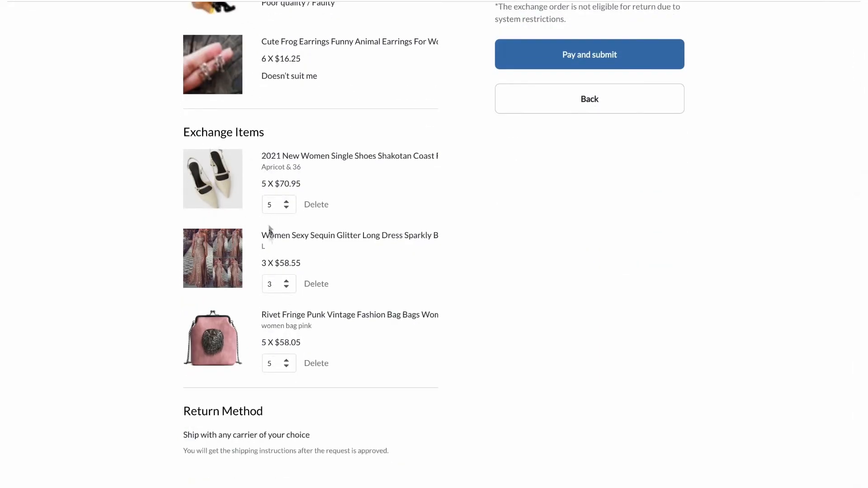
scroll(477, 354, "up", 5)
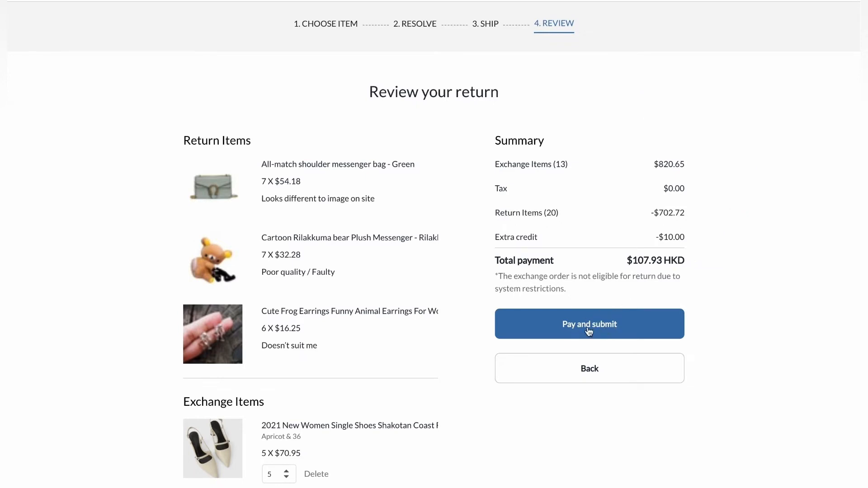
left_click(613, 331)
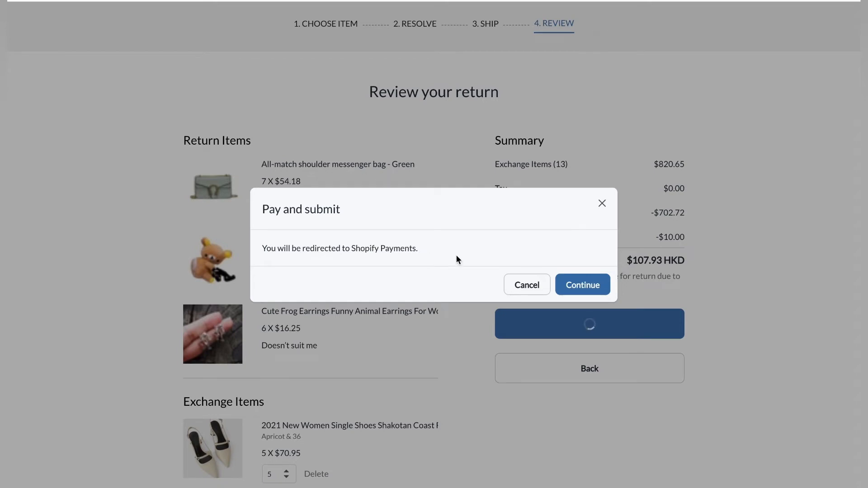
left_click(581, 288)
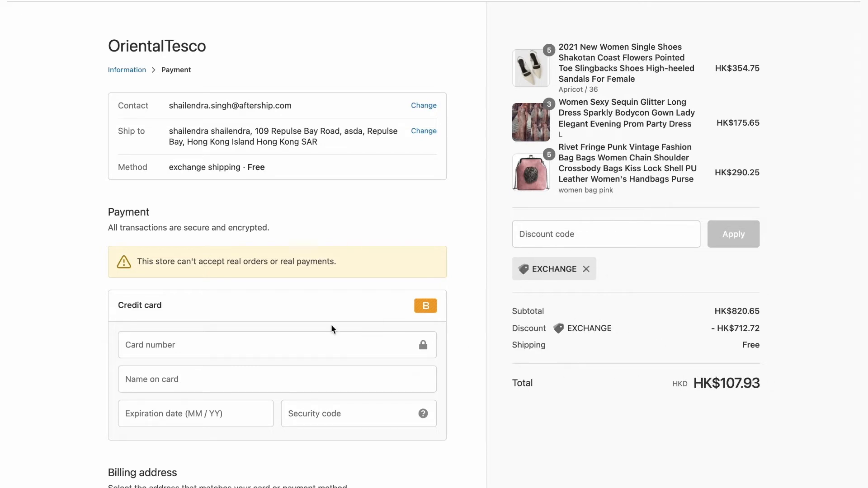
- Fill in the card number, name on card, expiration date and security code, and pay for the exchange order
left_click(175, 346)
type("1")
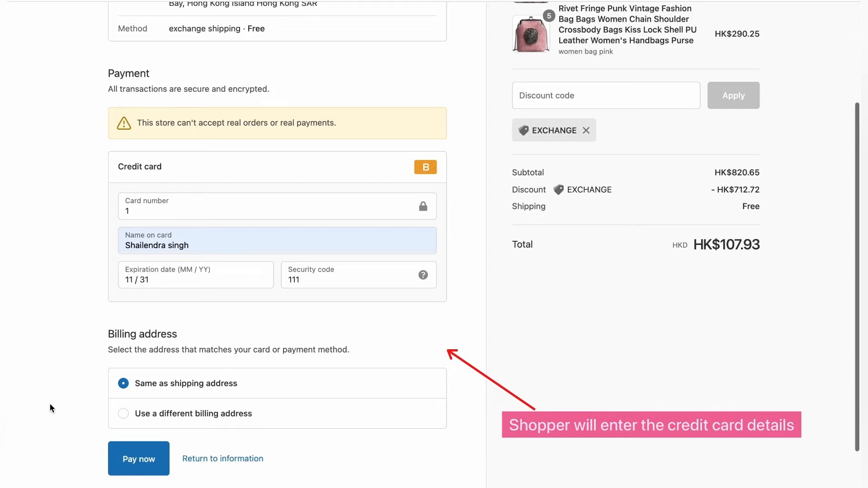
scroll(170, 365, "down", 2)
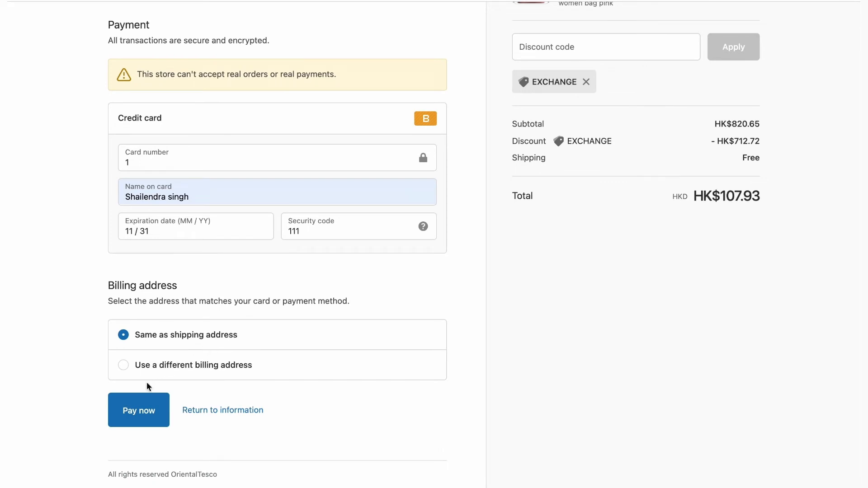
left_click(138, 404)
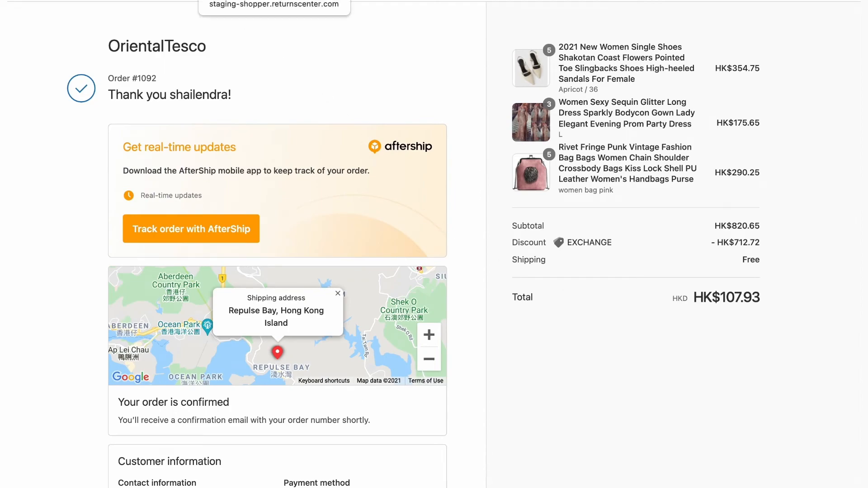
- Return to the shopper returns page, view the submitted return request and examine its returned items, exchange items and resolution
left_click(253, 0)
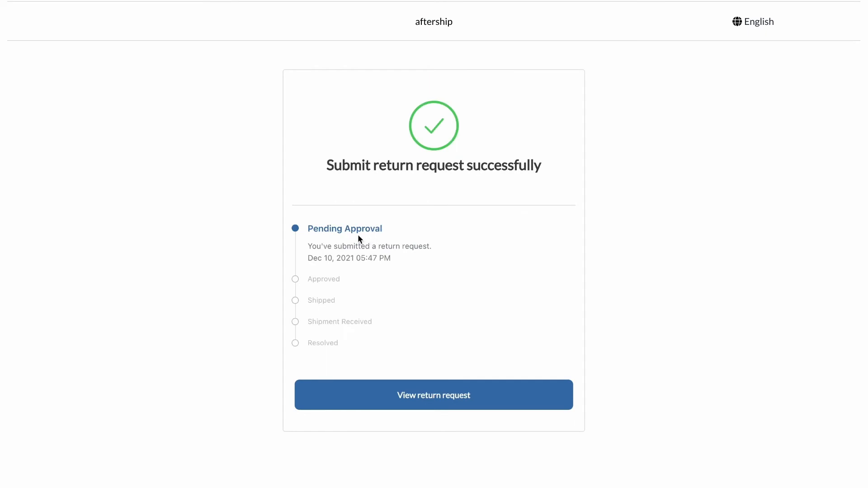
left_click(403, 394)
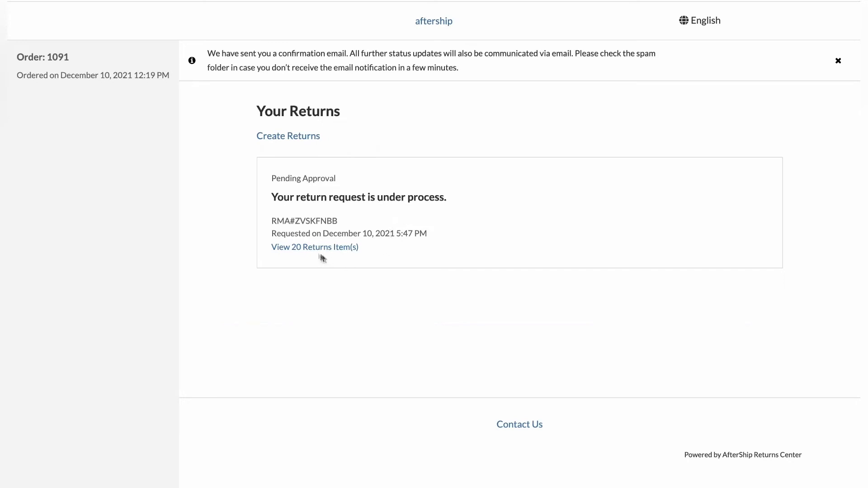
left_click(306, 248)
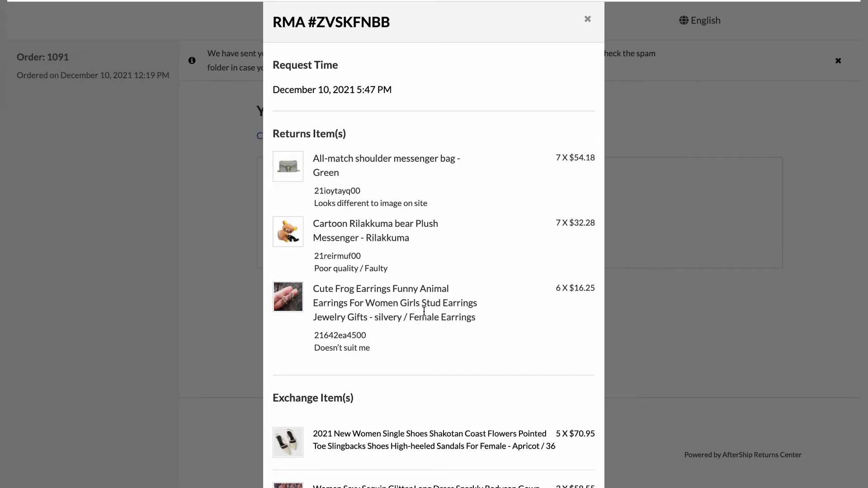
scroll(424, 311, "down", 5)
scroll(424, 311, "down", 2)
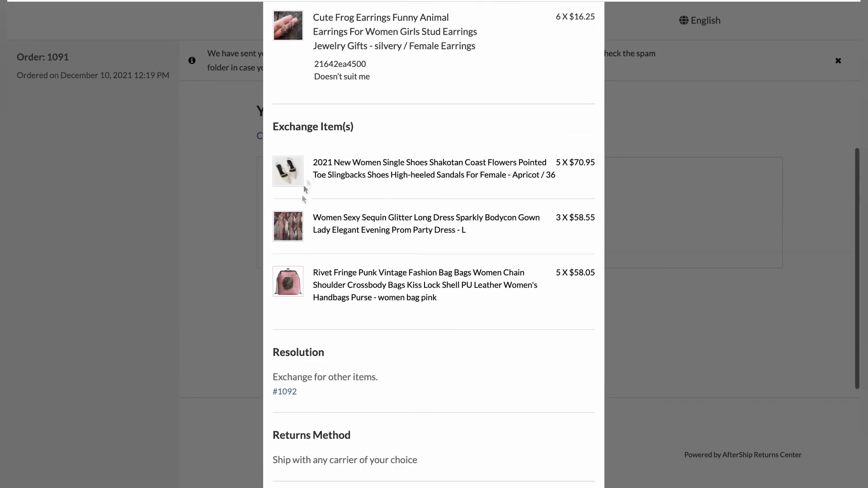
scroll(393, 318, "down", 5)
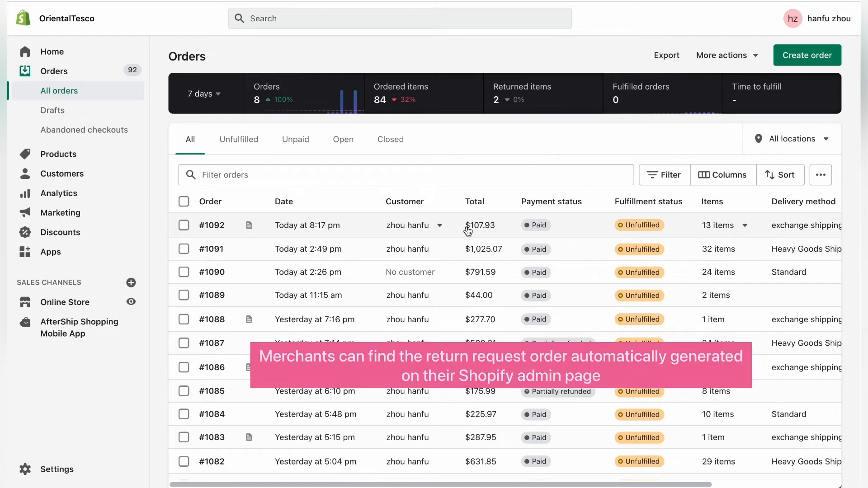
- In the Shopify admin, open the newest order and examine its exchange items, discount and payment details
left_click(294, 232)
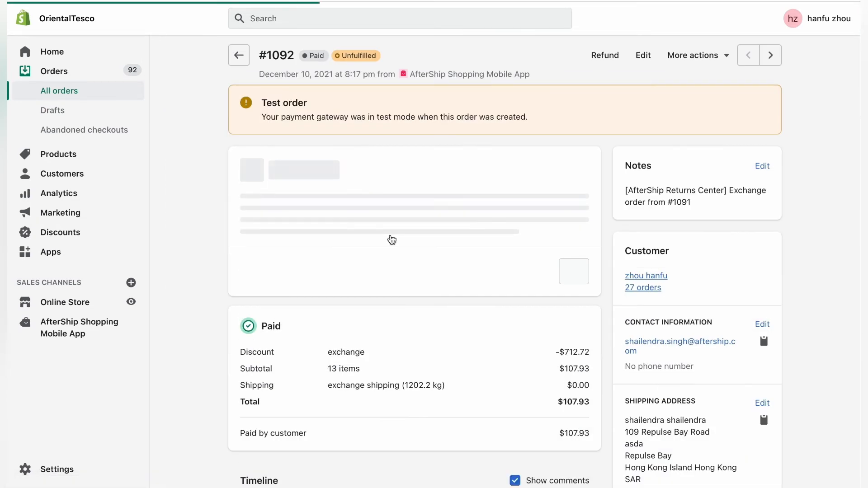
scroll(430, 217, "down", 2)
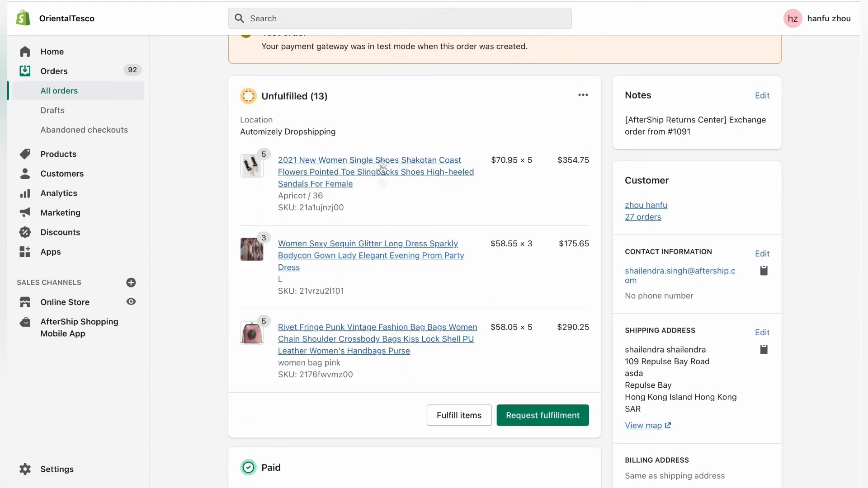
scroll(424, 397, "down", 2)
scroll(423, 393, "down", 3)
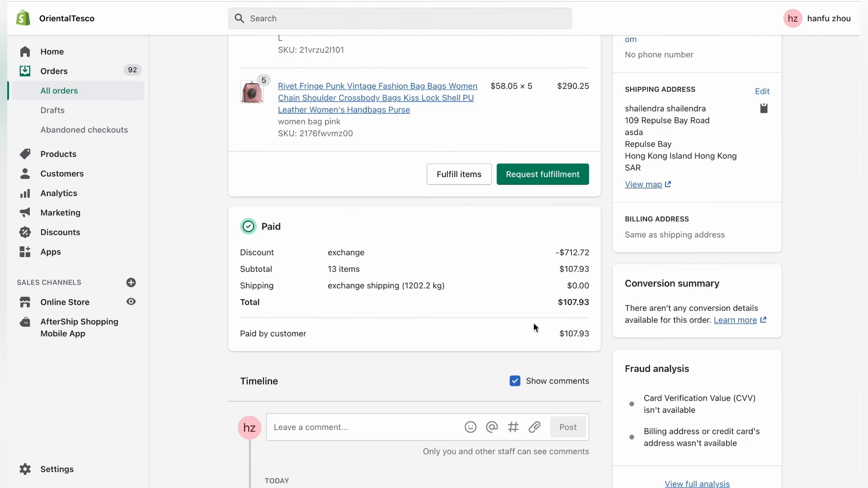
scroll(533, 322, "down", 3)
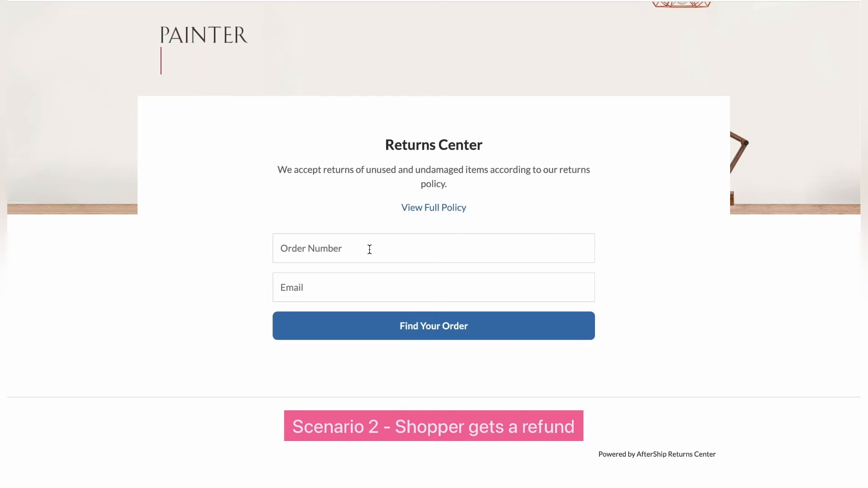
- On the shopper returns page, look up the order by entering its order number and the shopper's e-mail
left_click(370, 249)
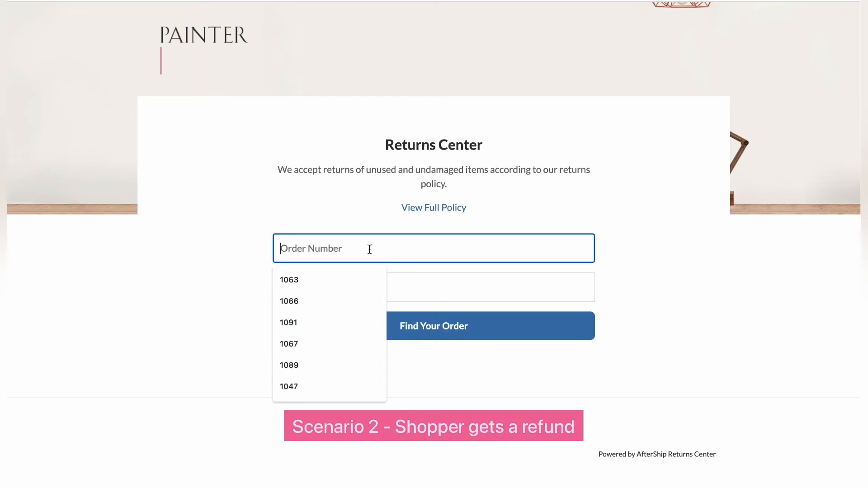
type("1093")
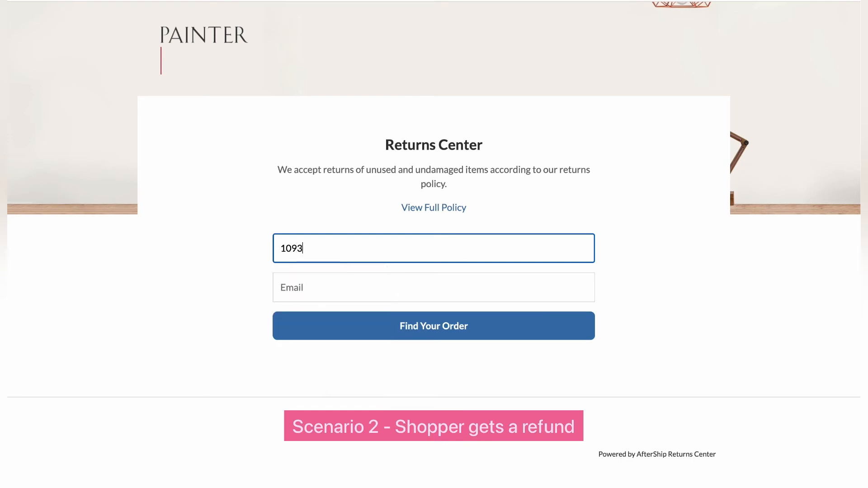
left_click(364, 286)
left_click(362, 319)
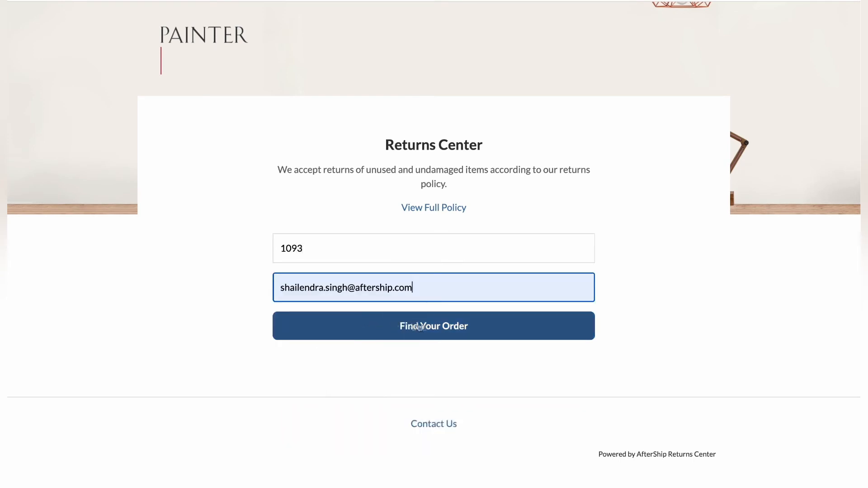
left_click(438, 325)
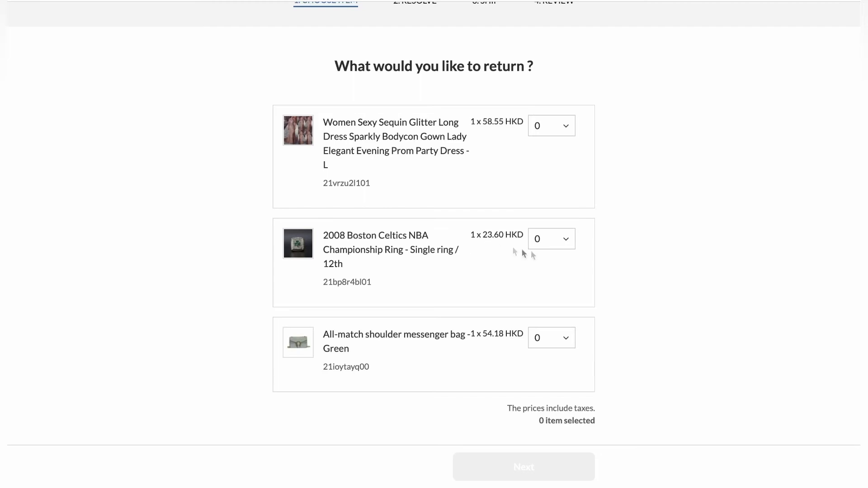
- Select 1 Boston Celtics championship ring to return, with Poor quality / Faulty as the reason
left_click(547, 239)
left_click(550, 283)
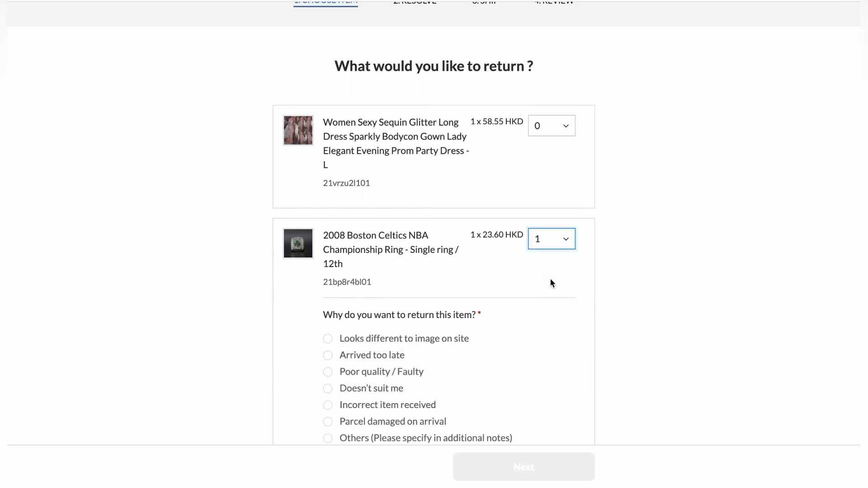
scroll(550, 278, "down", 2)
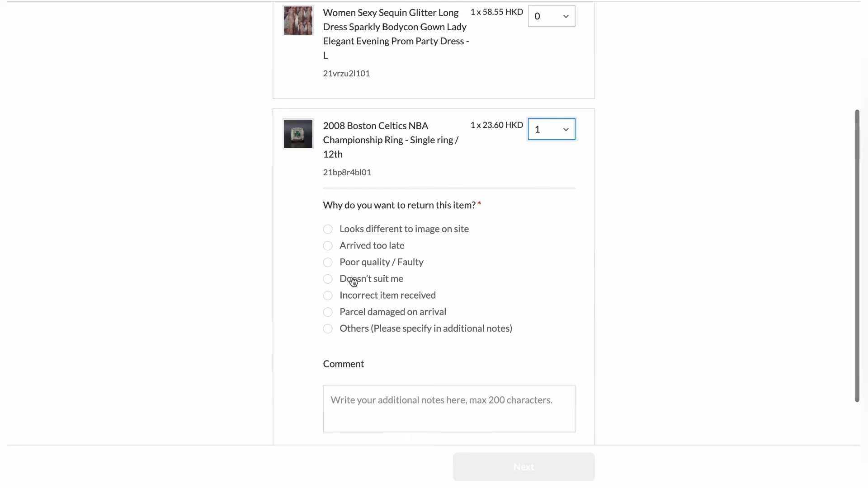
left_click(327, 263)
scroll(474, 298, "down", 3)
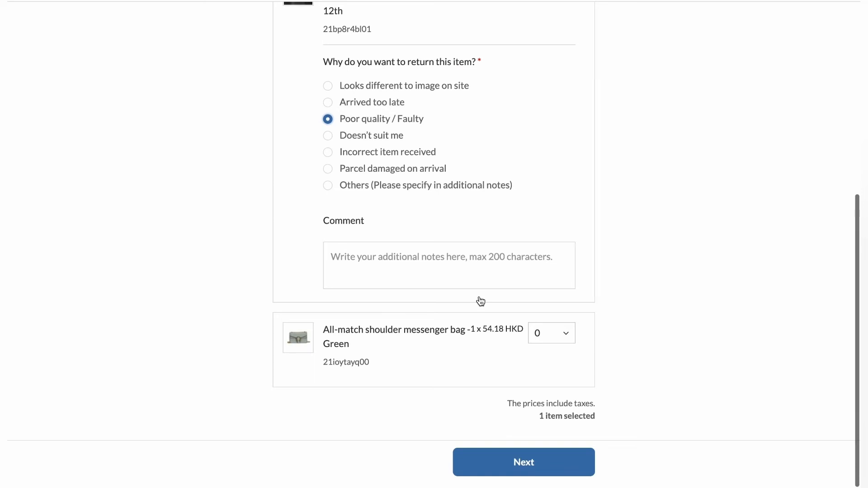
- Select 1 green shoulder messenger bag to return, with Doesn't suit me as the reason, and continue to the resolution options
scroll(480, 301, "up", 1)
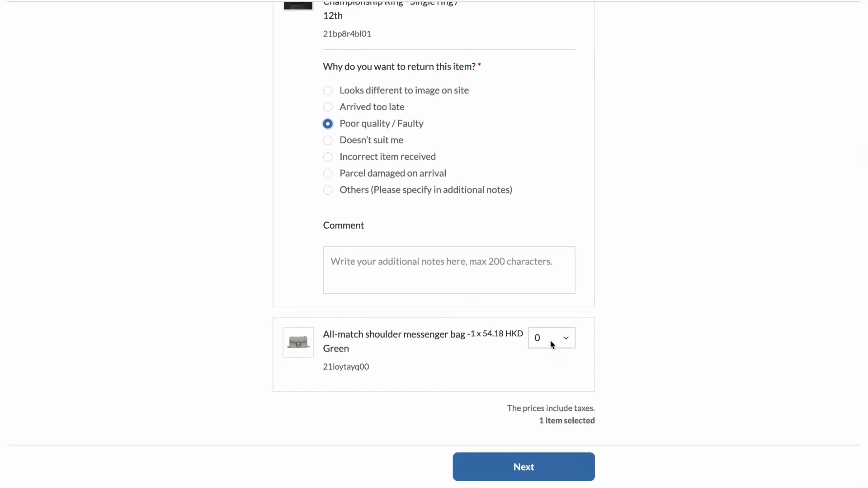
left_click(549, 339)
left_click(553, 385)
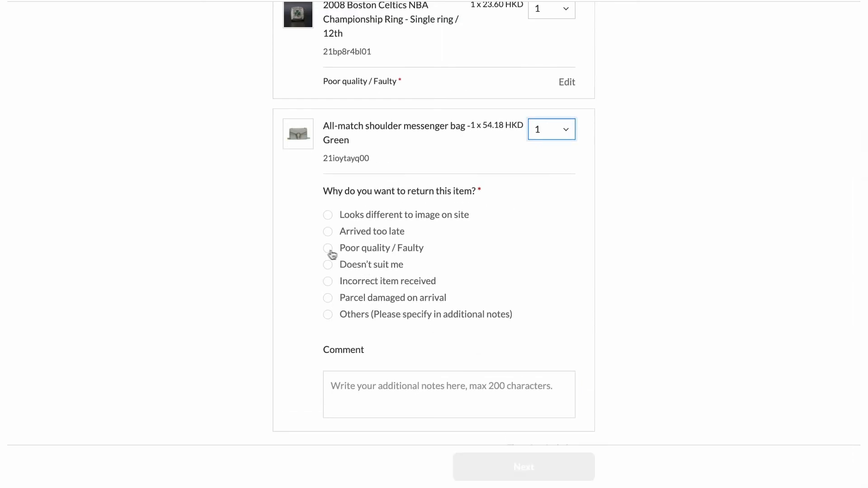
left_click(329, 265)
scroll(433, 337, "down", 1)
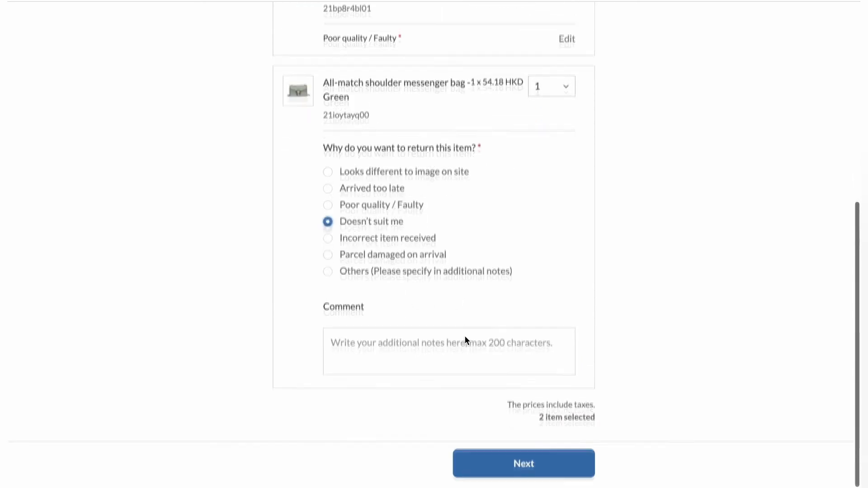
left_click(531, 465)
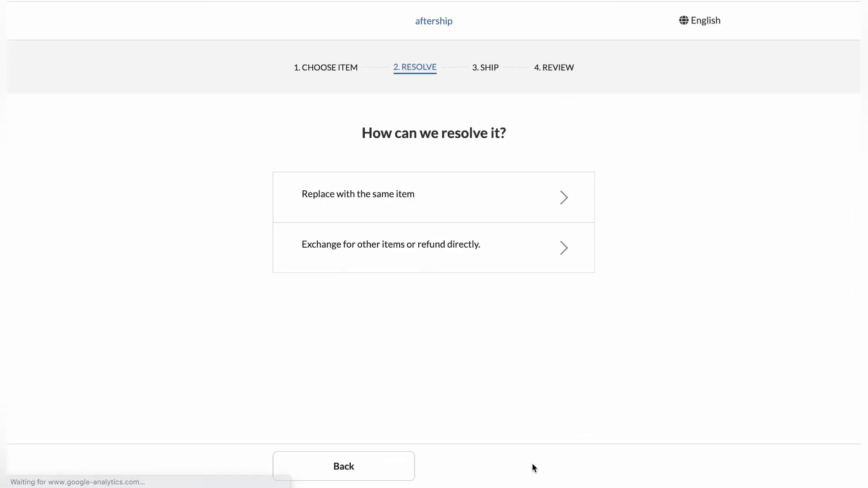
- Choose to exchange for other items or refund directly, and add one women's summer dress in Black, size M, from the exchange catalog
left_click(422, 247)
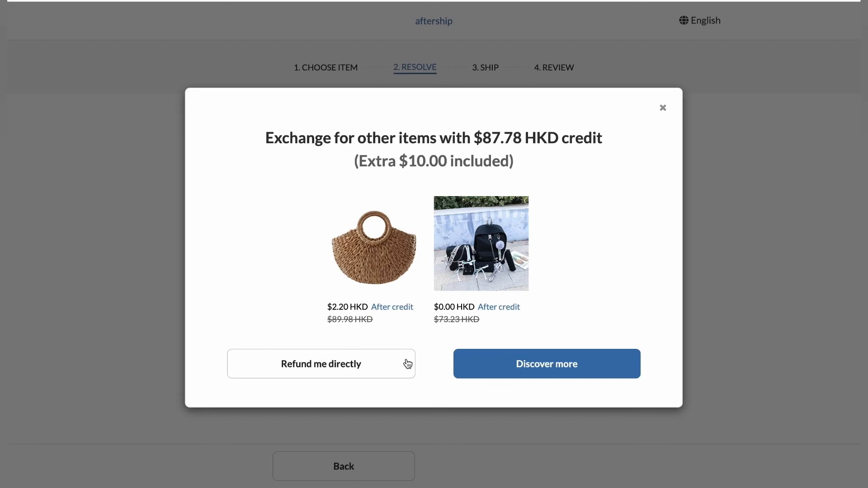
left_click(547, 364)
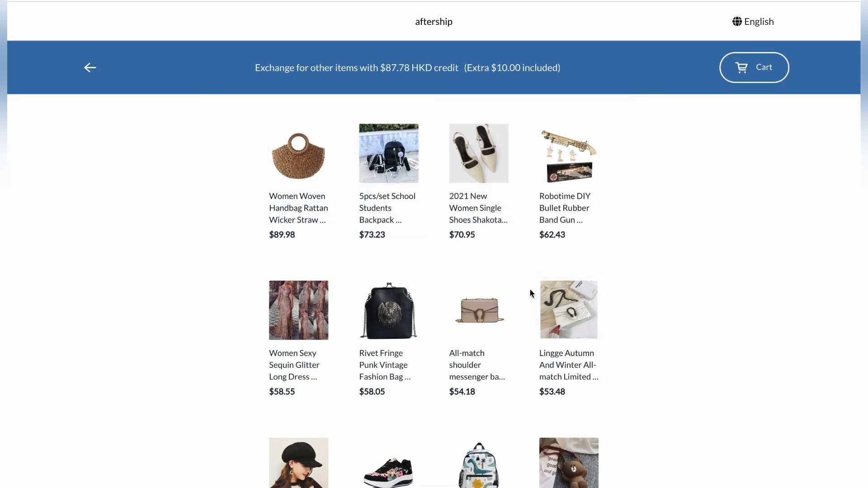
scroll(529, 293, "down", 4)
scroll(529, 293, "down", 10)
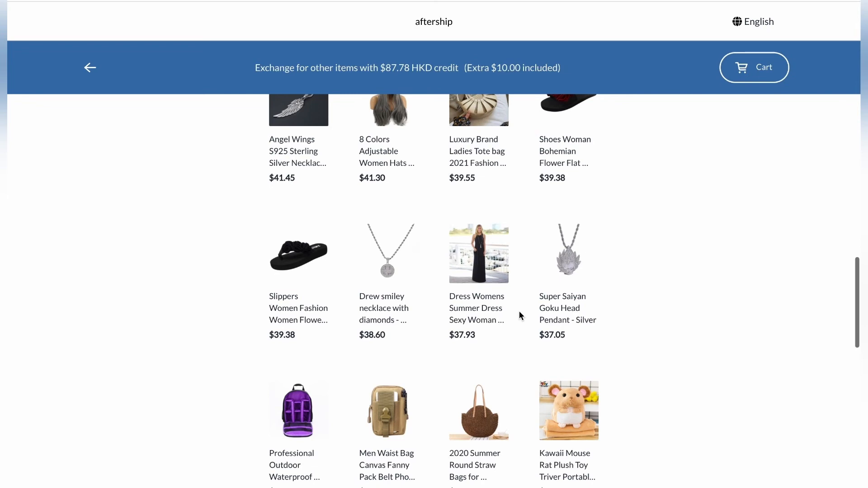
left_click(478, 323)
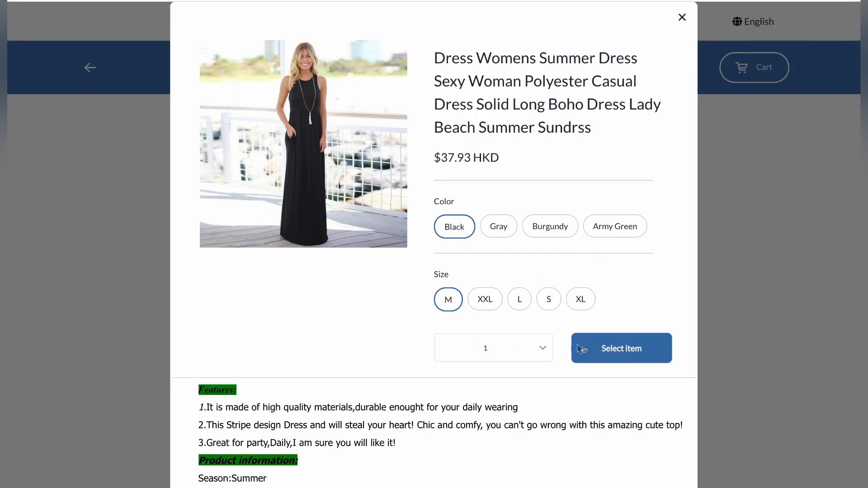
left_click(625, 349)
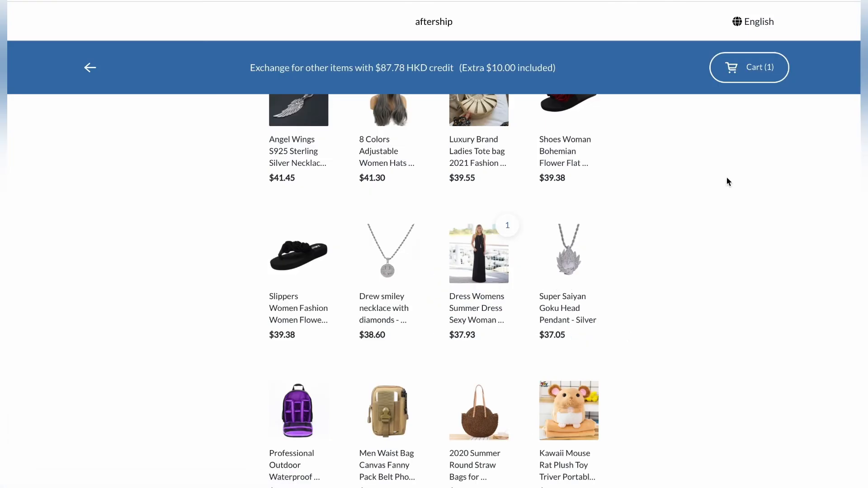
- Proceed from the exchange cart to shipping, choose Ship with any carrier of your choice and continue to the review
left_click(751, 72)
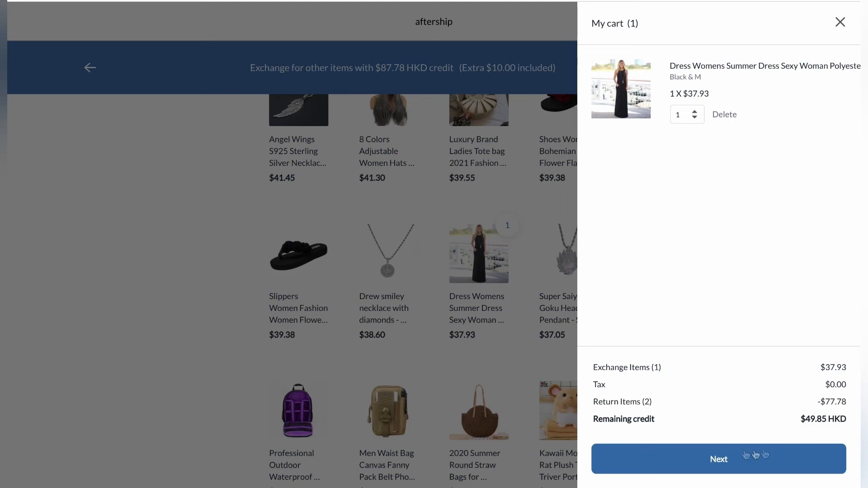
left_click(728, 470)
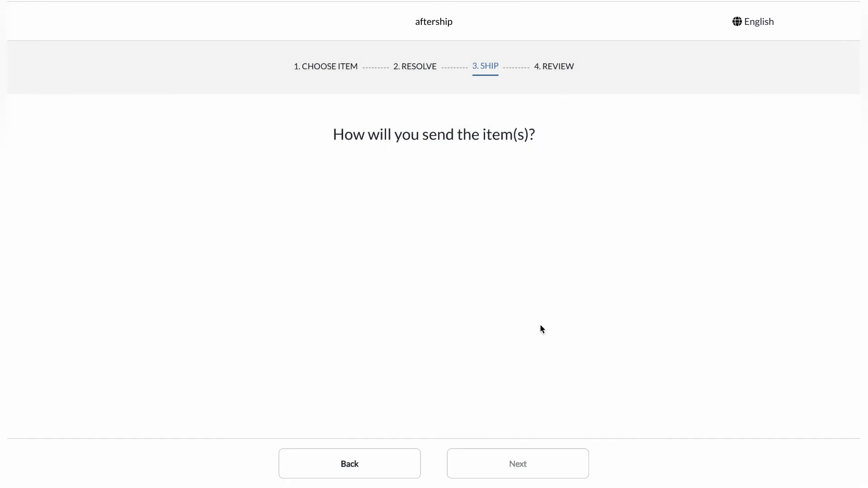
left_click(291, 250)
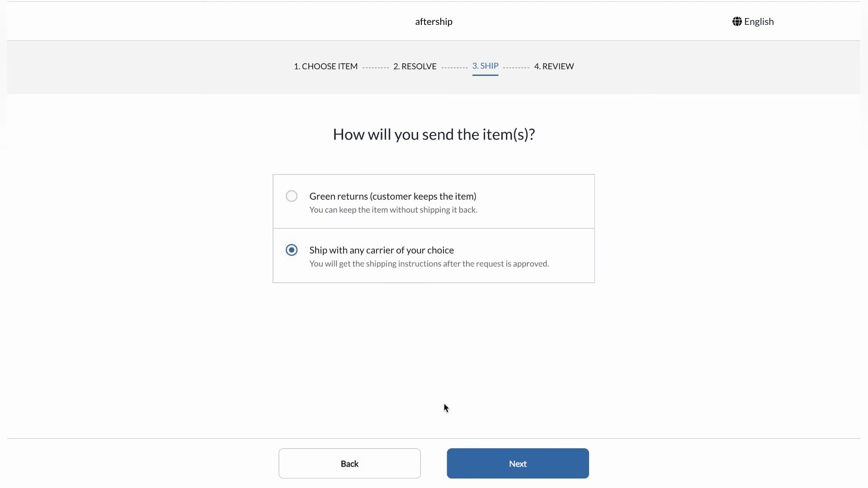
left_click(518, 464)
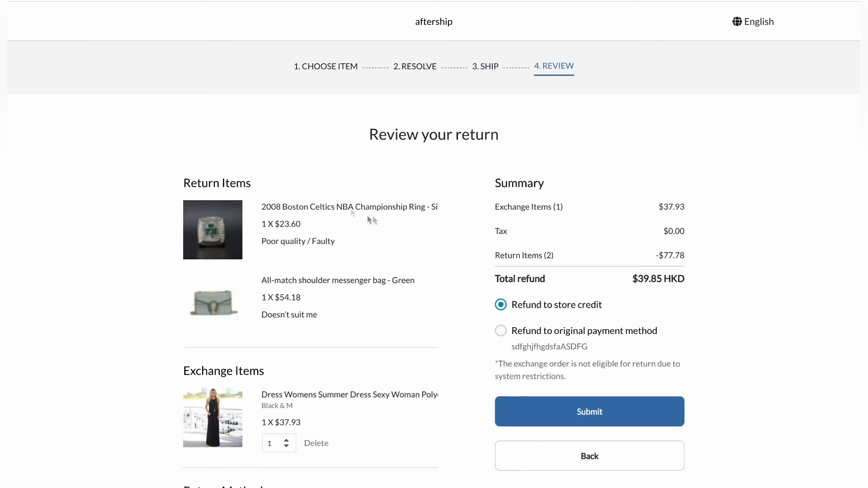
- Submit the reviewed return with Refund to store credit, and examine the submitted request's items, return method and refund summary
scroll(252, 280, "down", 3)
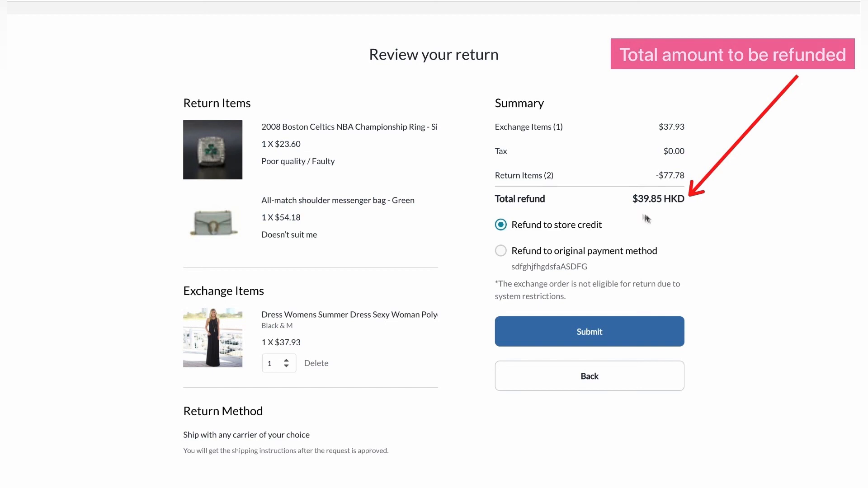
left_click(568, 337)
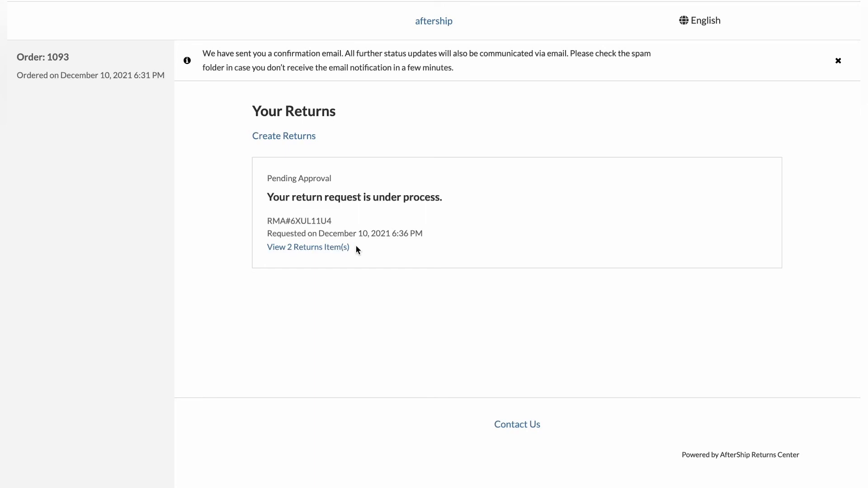
left_click(296, 247)
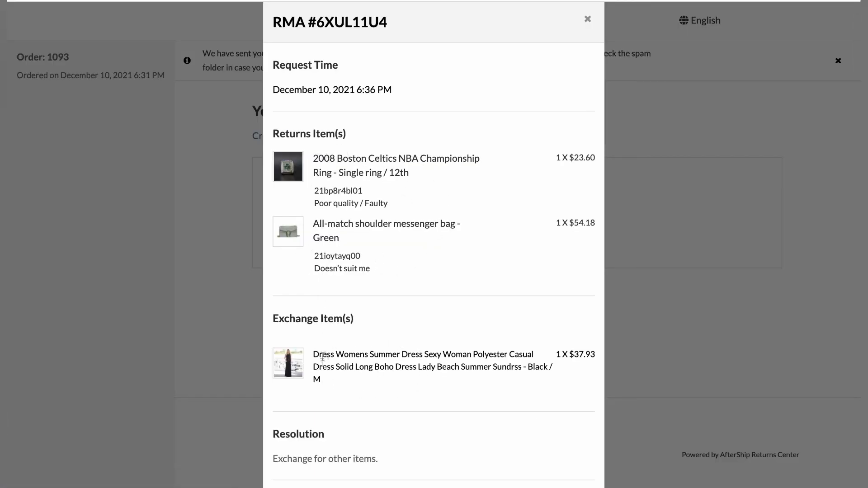
scroll(420, 389, "down", 5)
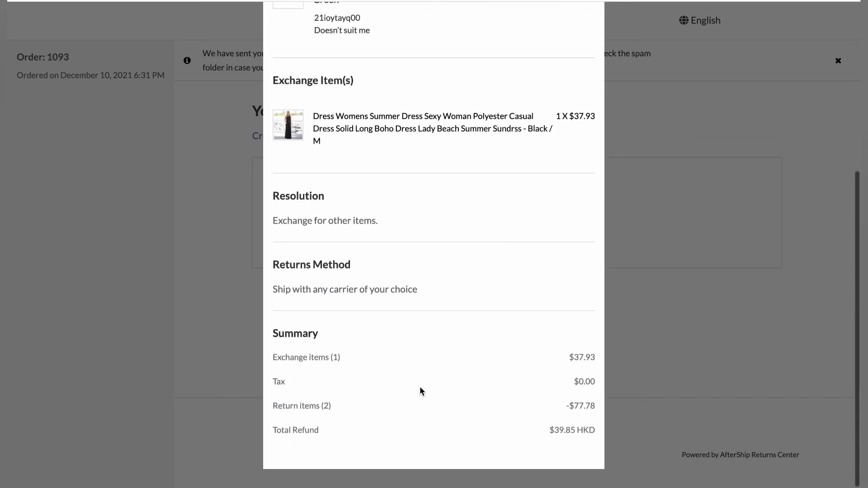